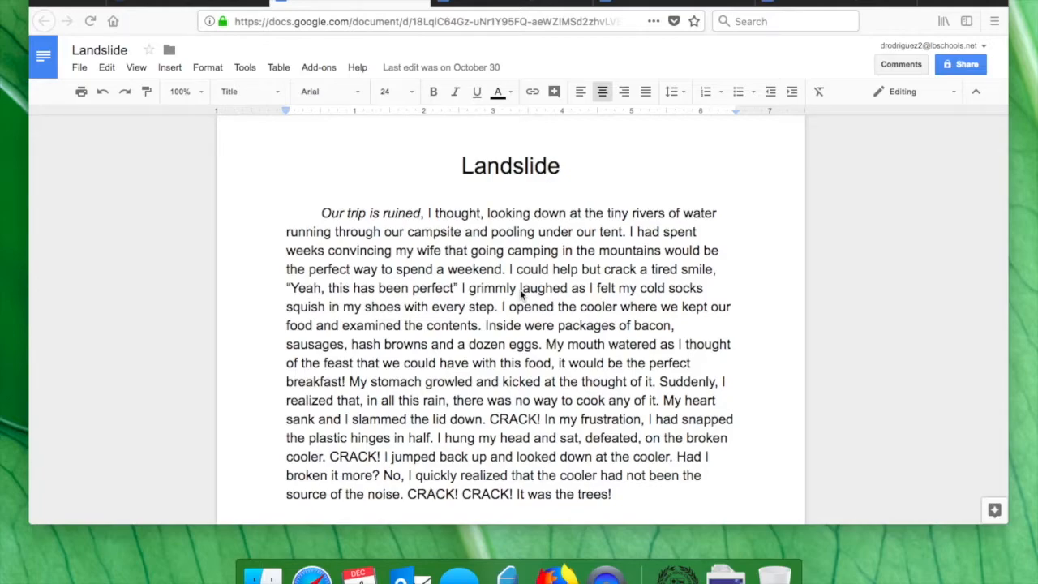
scroll(522, 295, down, 1)
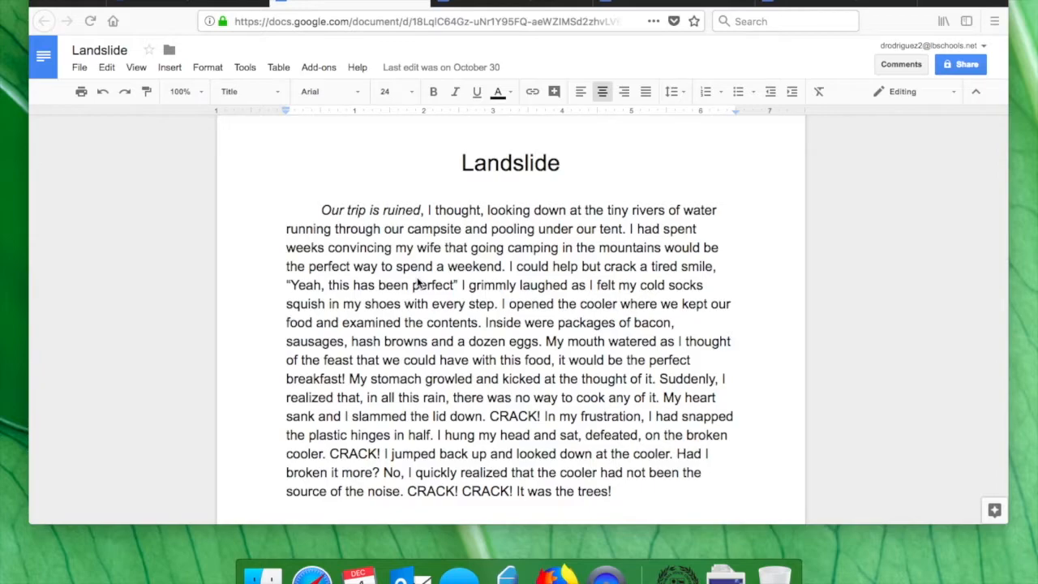
scroll(352, 296, down, 3)
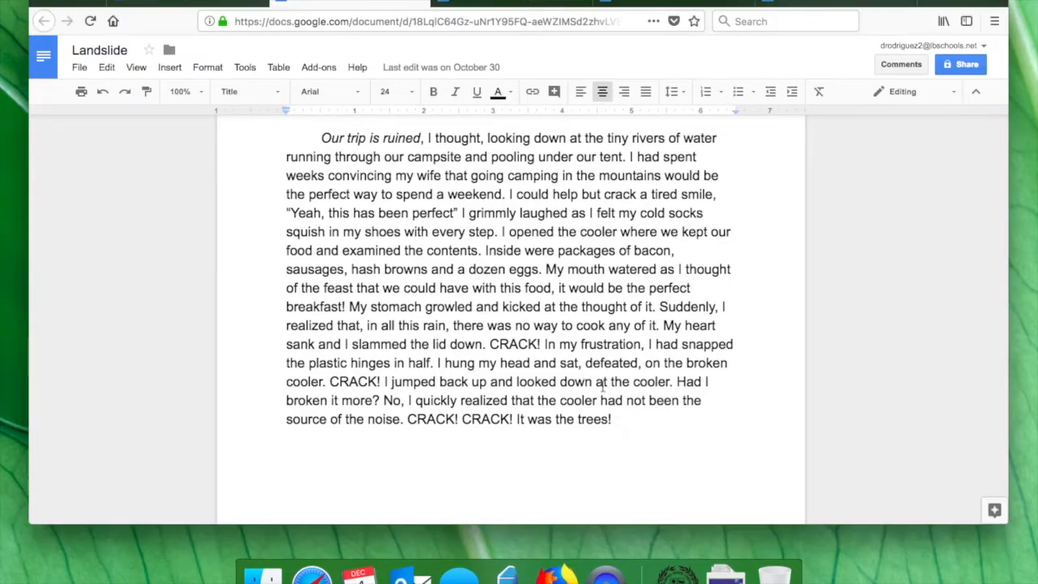
scroll(605, 389, up, 2)
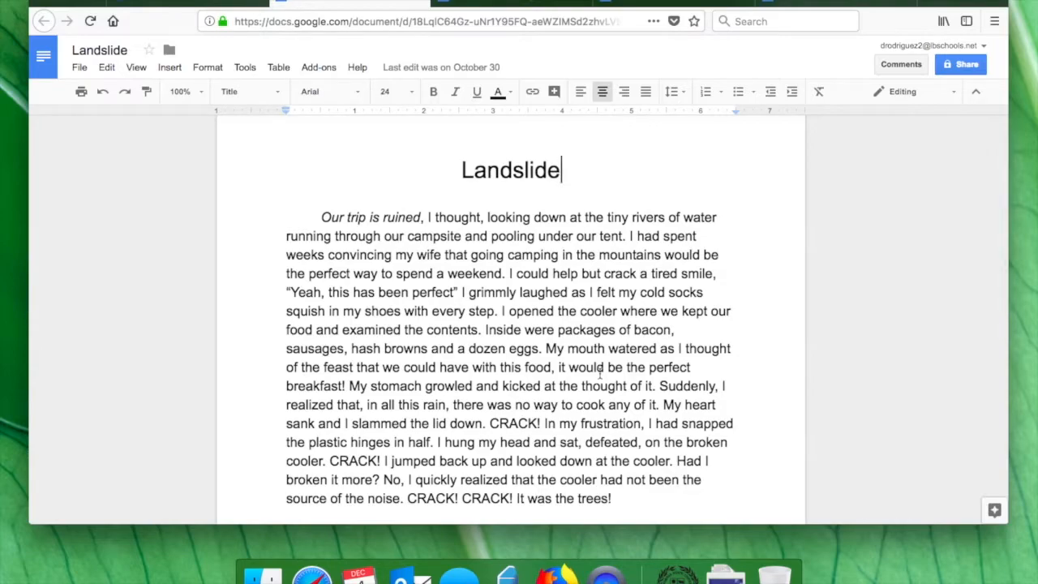
Delete the story text from midway through the word "perfect" to the end of the paragraph
scroll(607, 350, down, 3)
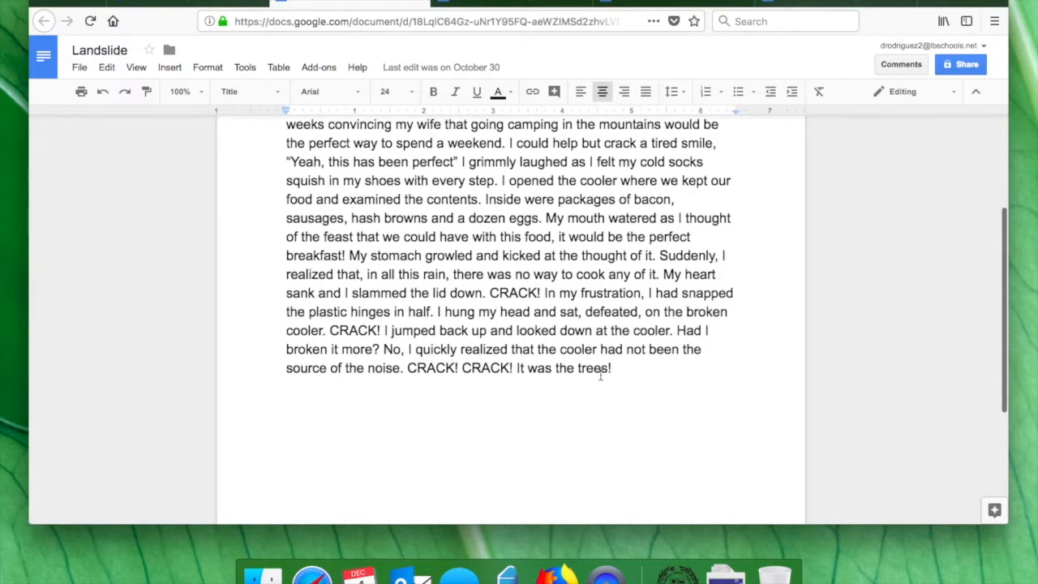
click(618, 369)
scroll(626, 367, up, 2)
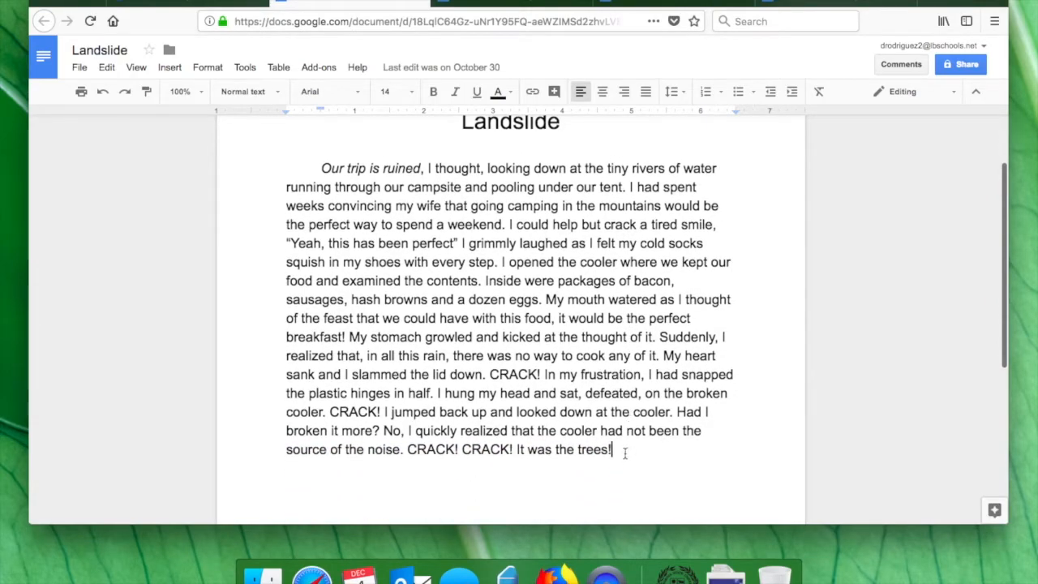
drag(620, 449, 432, 249)
key(BackSpace)
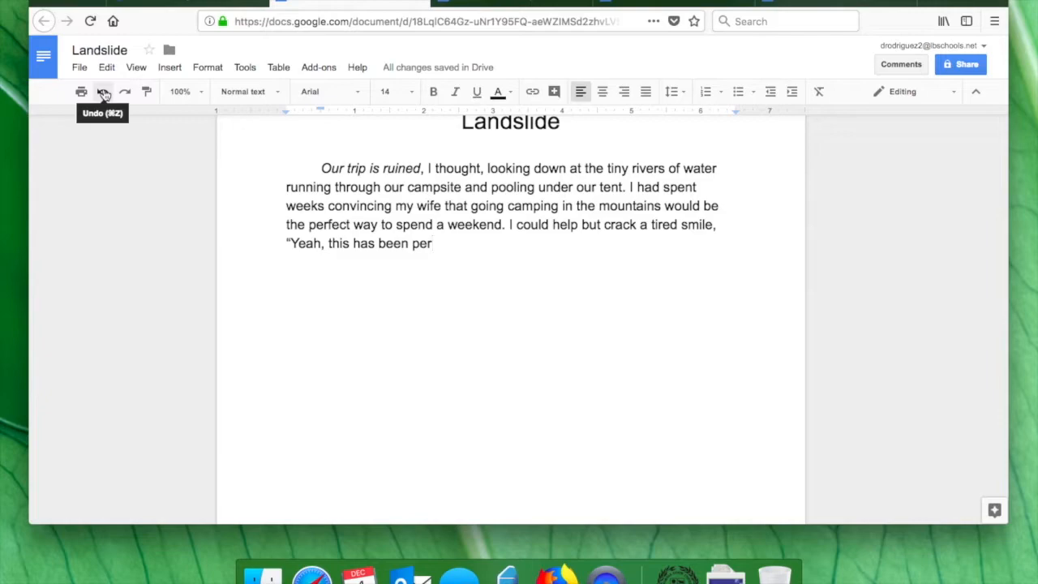
Undo the deletion of the story text and clear the selection
click(103, 93)
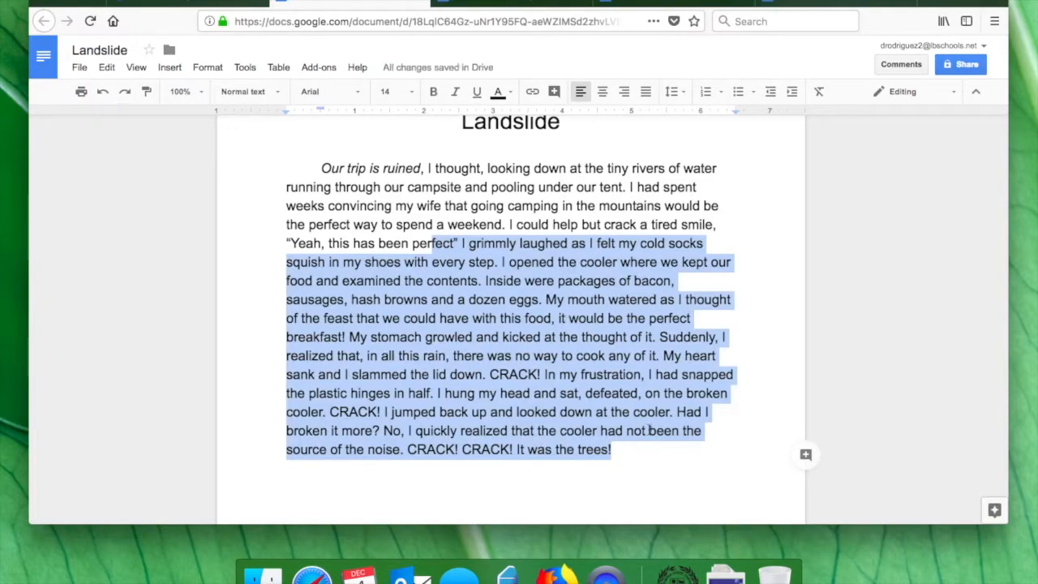
click(632, 452)
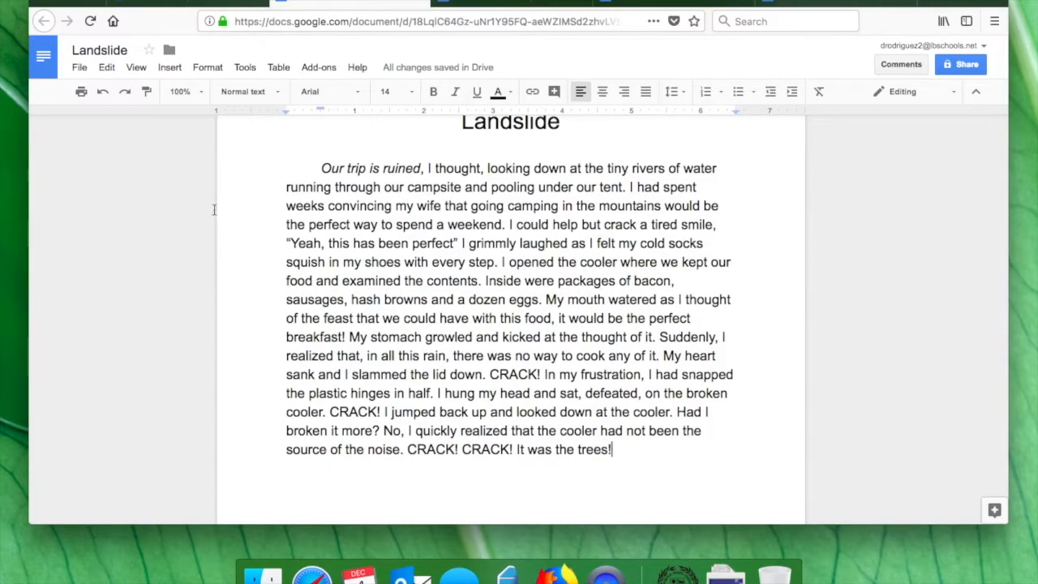
key(super+z)
click(102, 93)
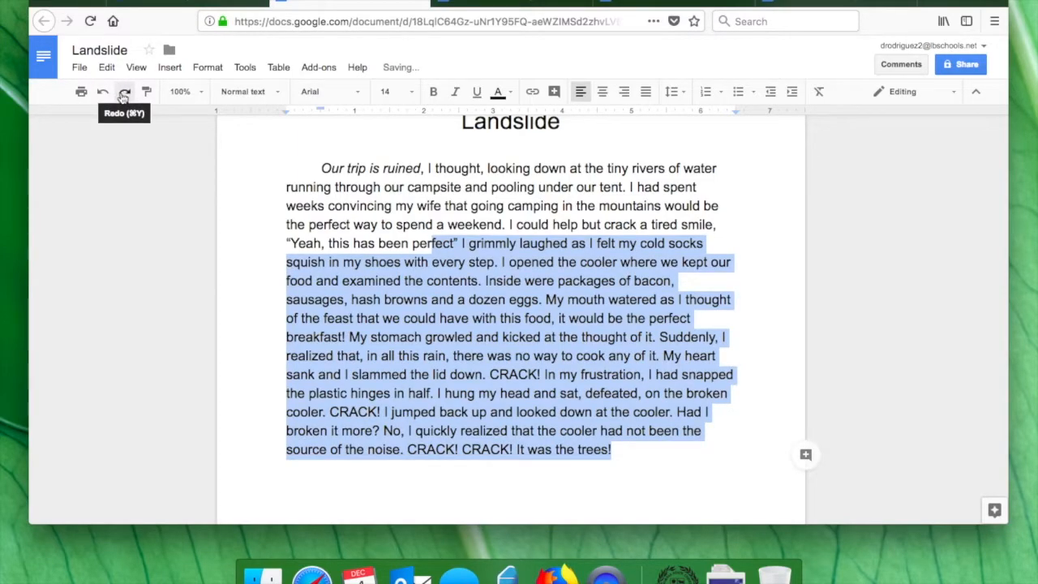
click(375, 206)
Change the font of the whole body paragraph below the title to Times New Roman
scroll(627, 420, up, 2)
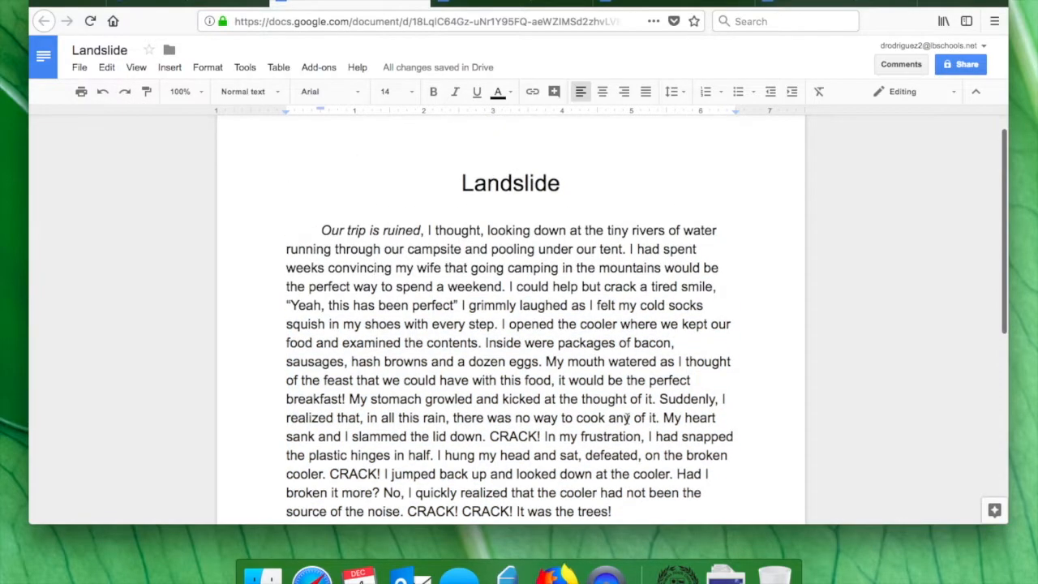
scroll(627, 420, down, 2)
scroll(629, 479, up, 1)
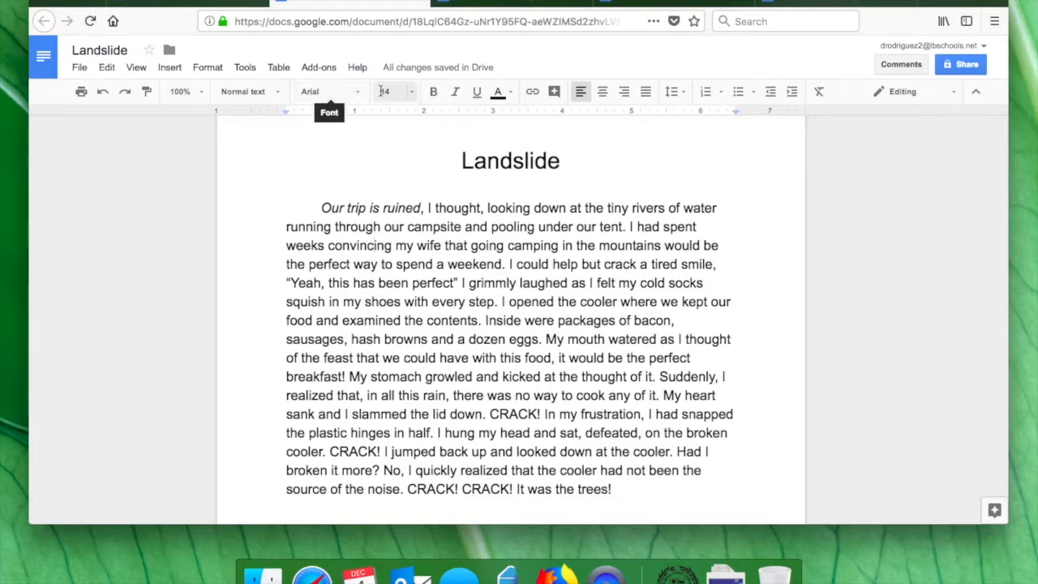
drag(623, 489, 312, 204)
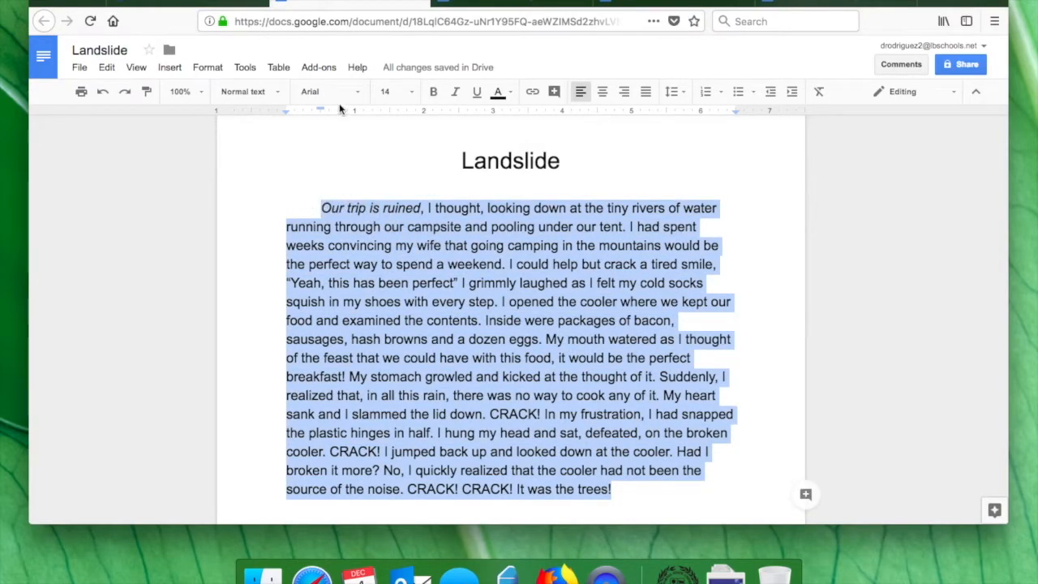
click(360, 93)
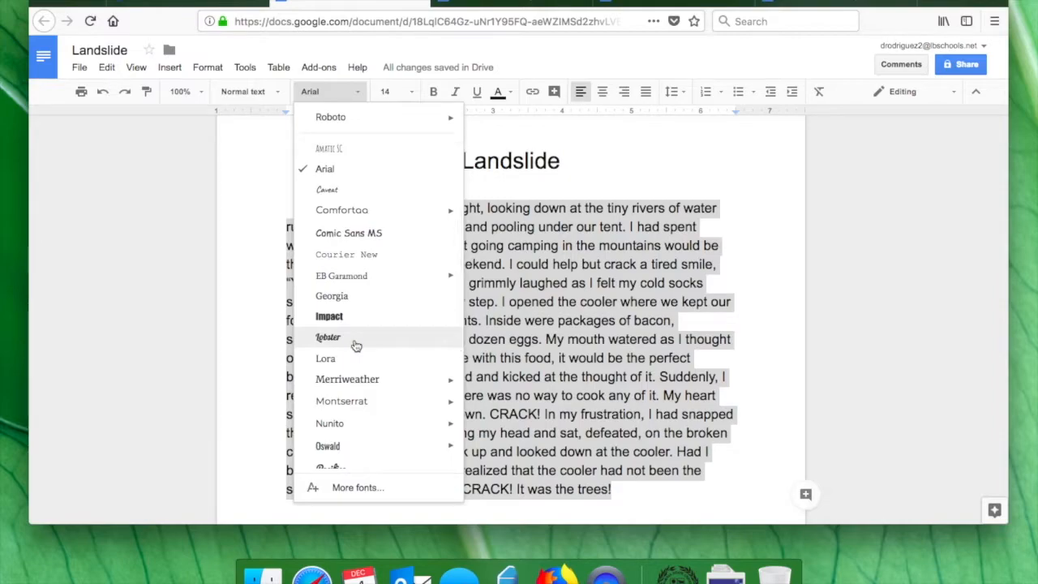
scroll(356, 345, down, 3)
scroll(356, 343, up, 3)
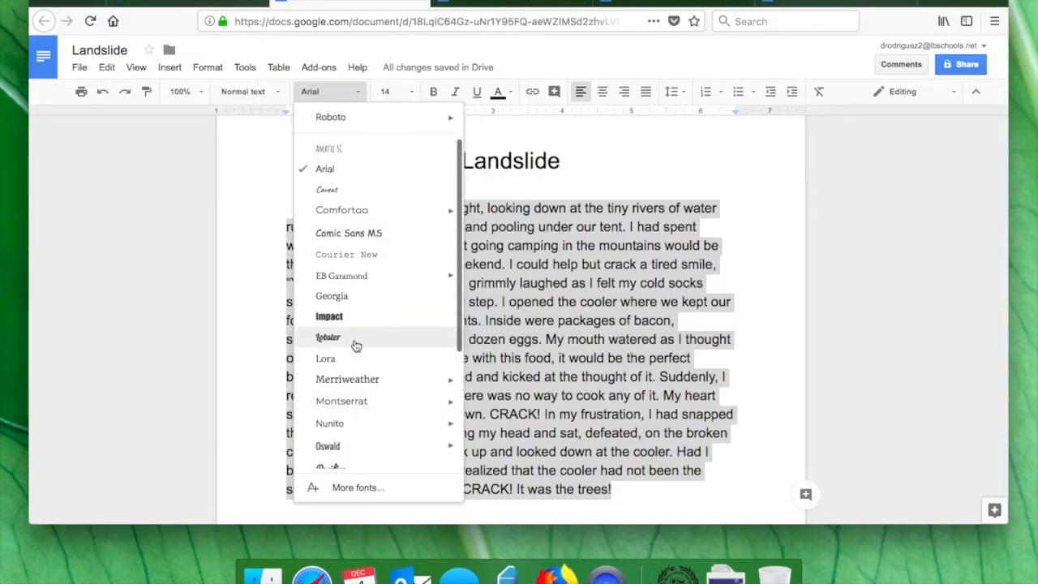
scroll(359, 304, down, 5)
scroll(359, 306, down, 4)
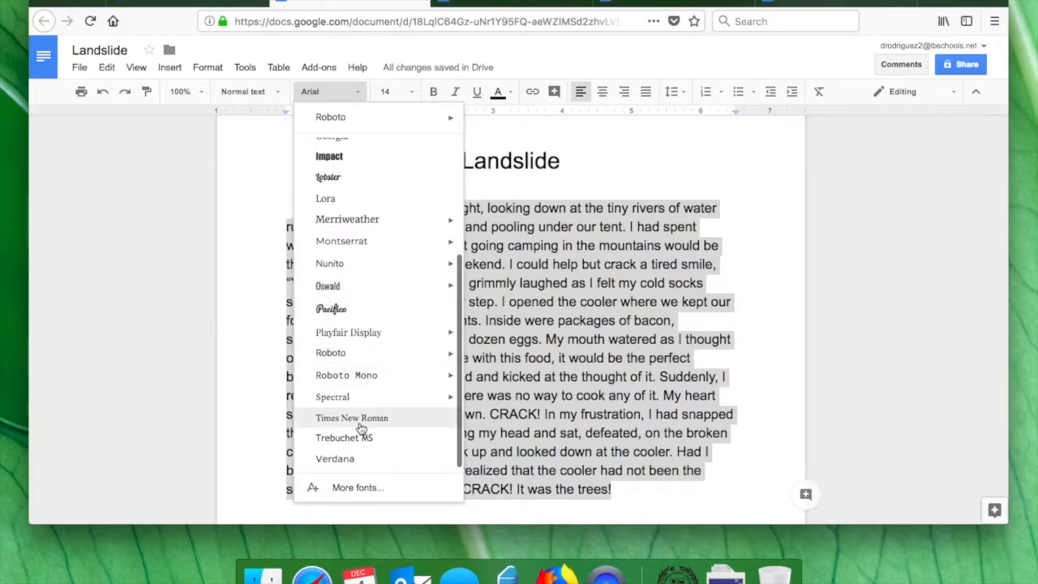
click(361, 418)
scroll(512, 416, down, 1)
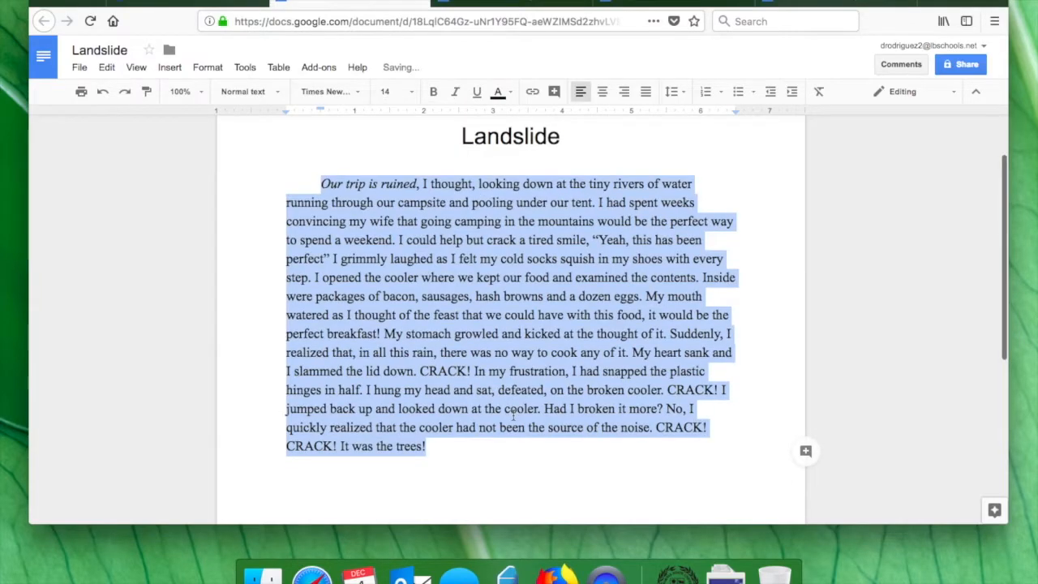
Set the font of the body paragraph to Arial and deselect the text
click(341, 96)
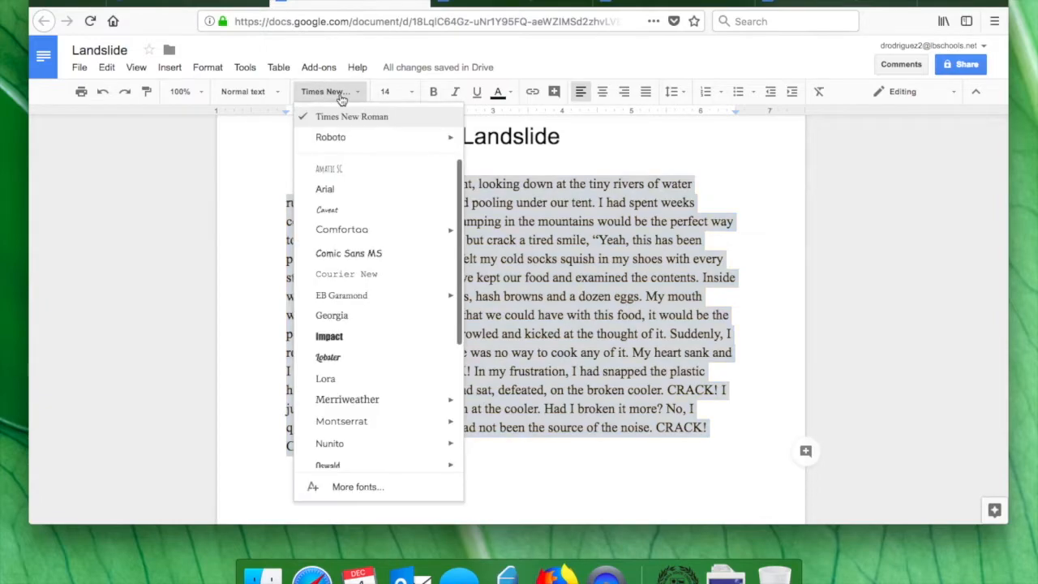
click(350, 191)
click(574, 324)
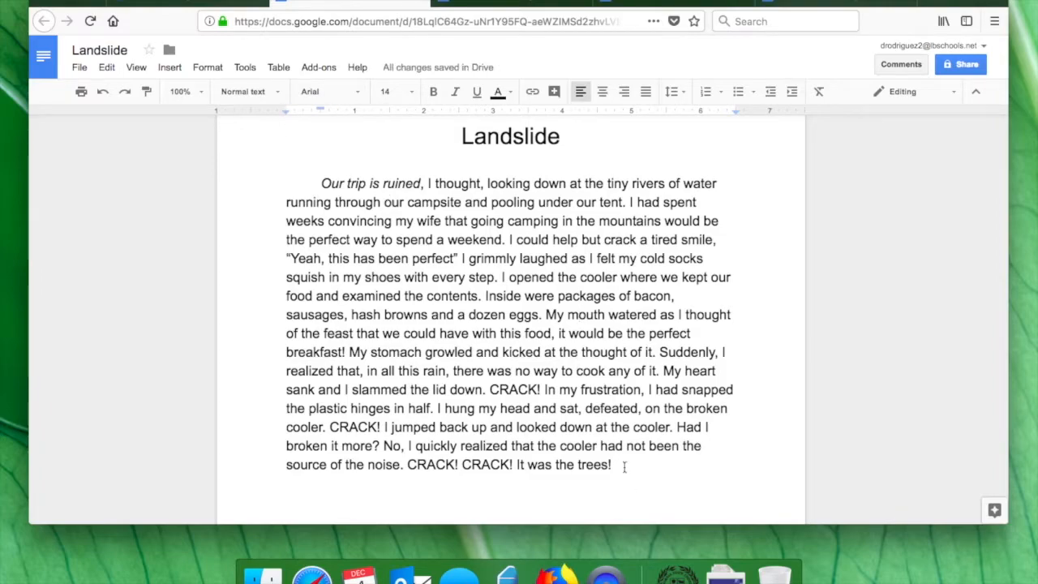
Set the font size of the entire body paragraph to 12
drag(618, 463, 321, 184)
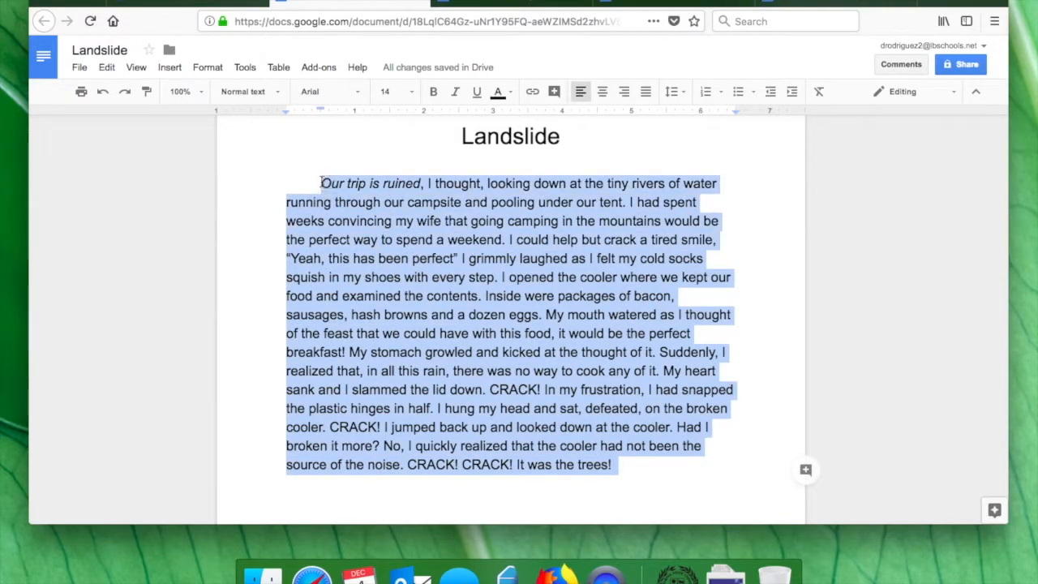
click(411, 94)
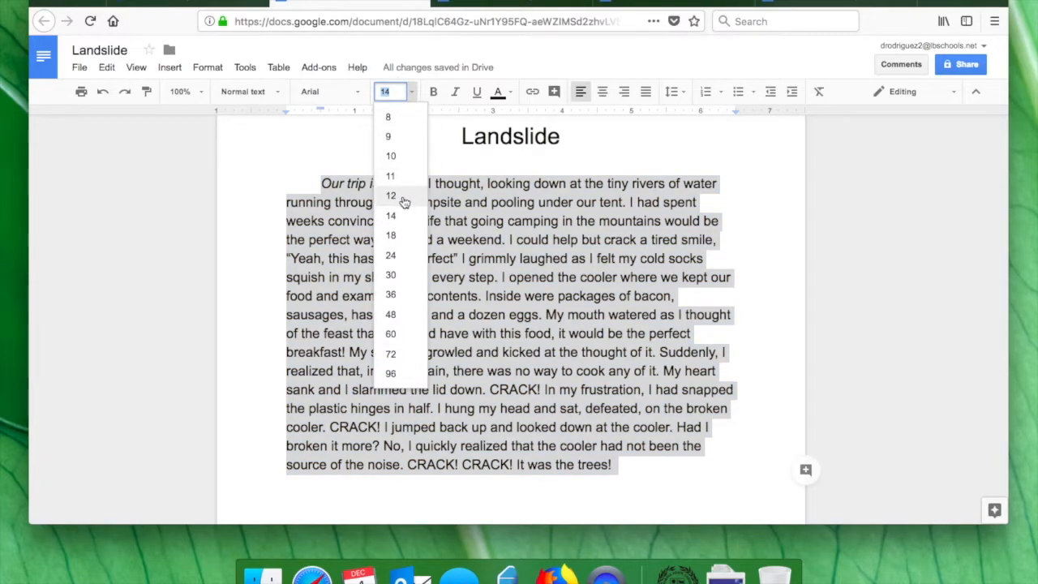
click(391, 196)
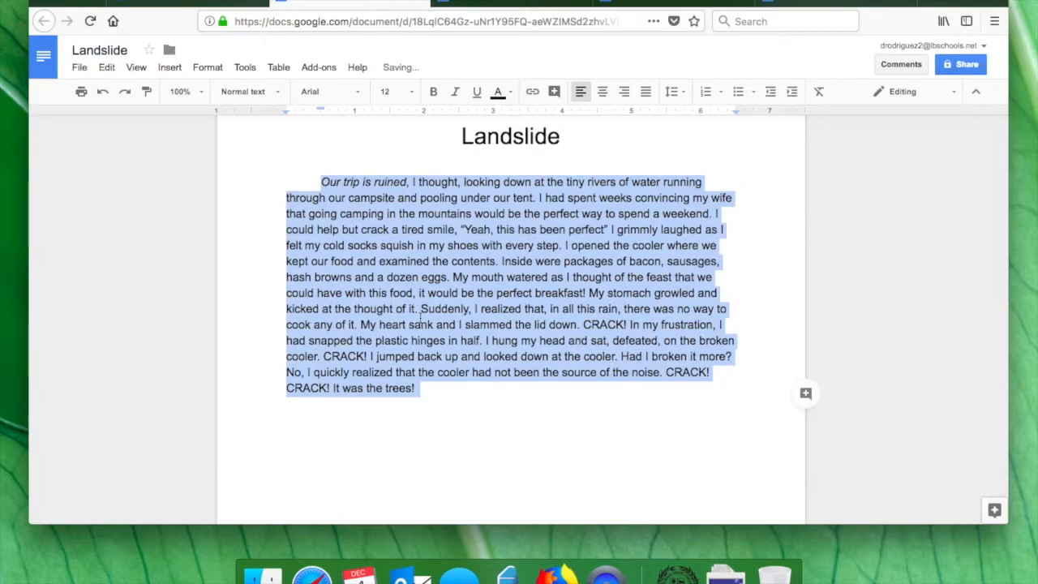
Set the body paragraph's font size to 14 and place the cursor at the end of the story
click(413, 96)
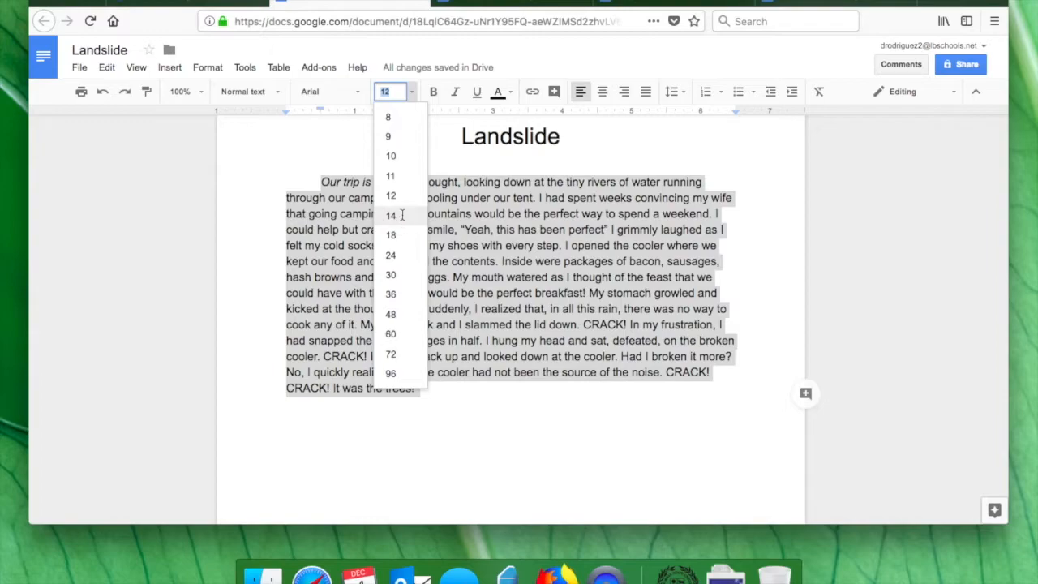
click(404, 215)
scroll(518, 277, down, 1)
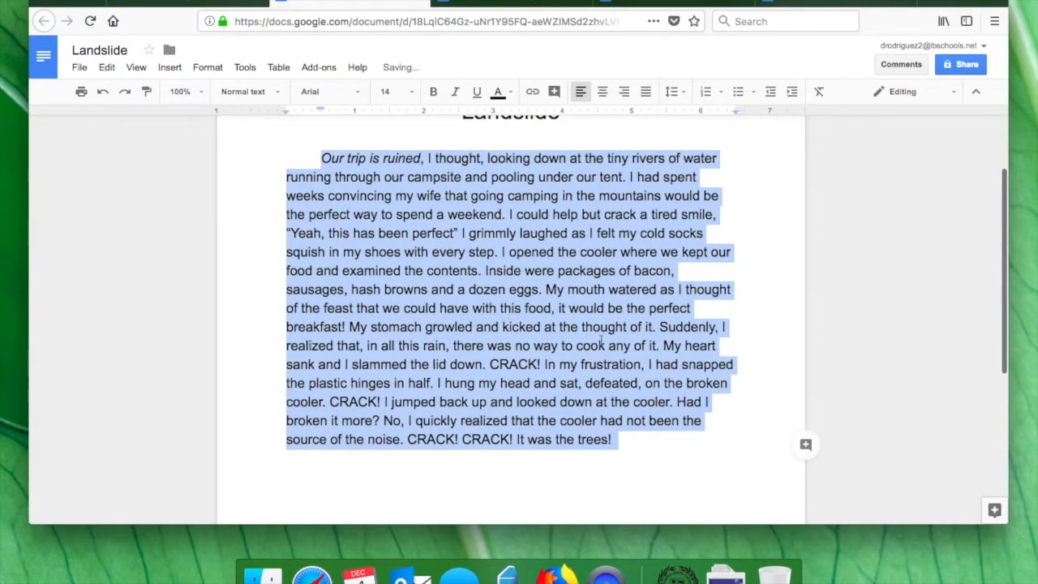
click(405, 92)
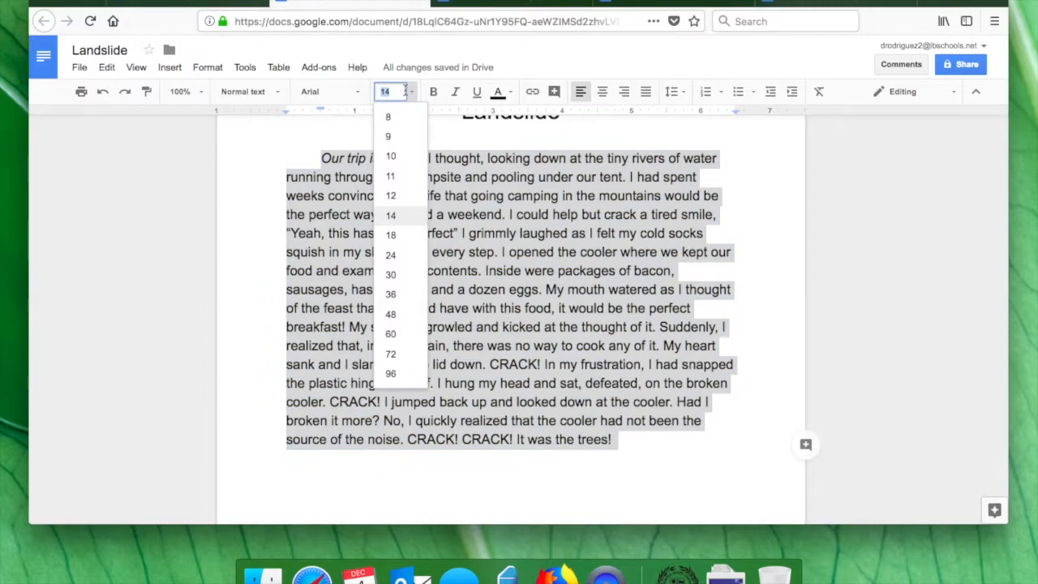
click(644, 433)
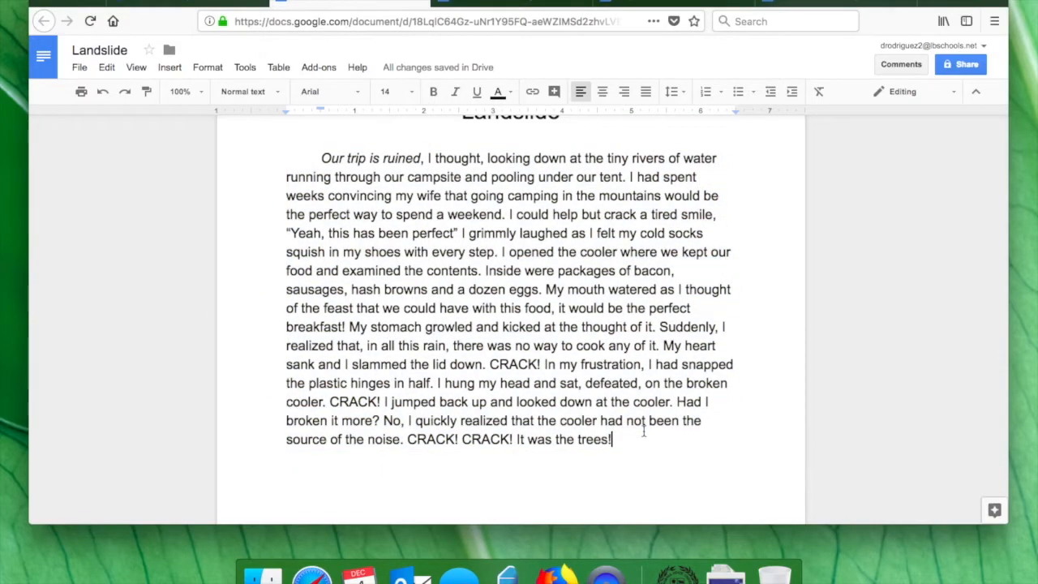
Add "Everything from there is size 18" in size 18 at the end of the story, and delete that added text
click(412, 92)
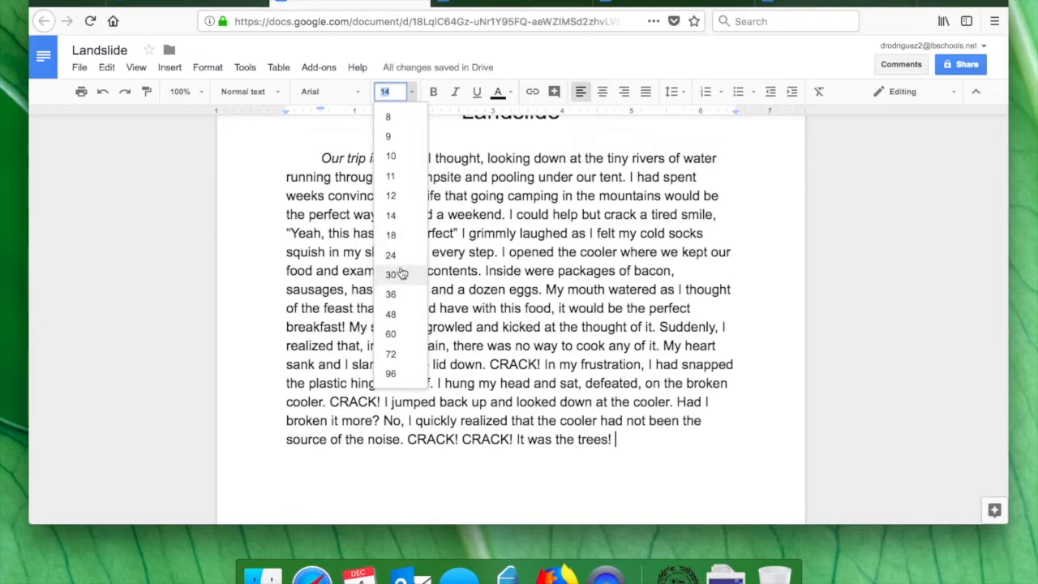
click(397, 237)
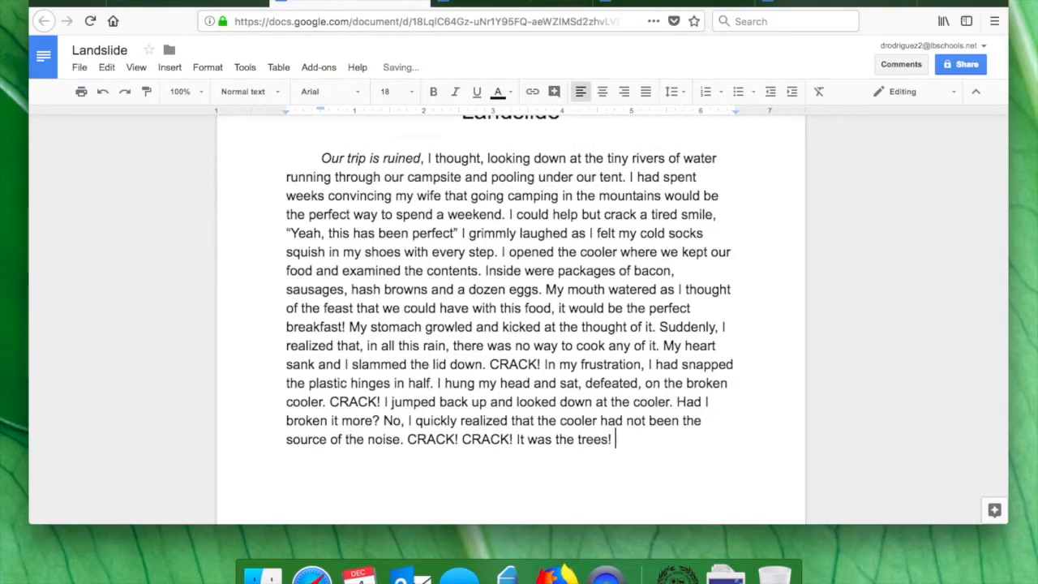
text(Everythi)
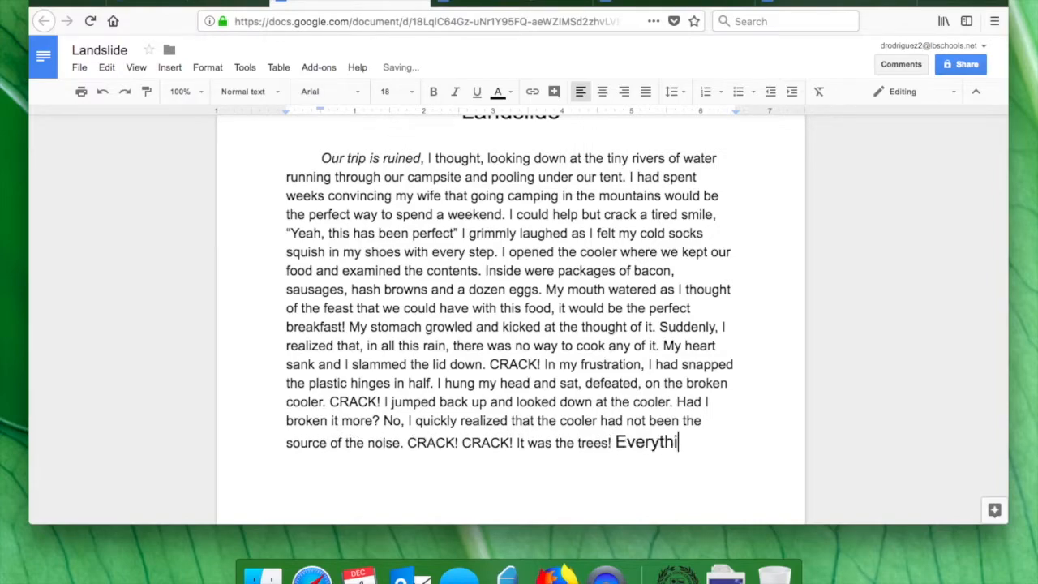
text(ng fro)
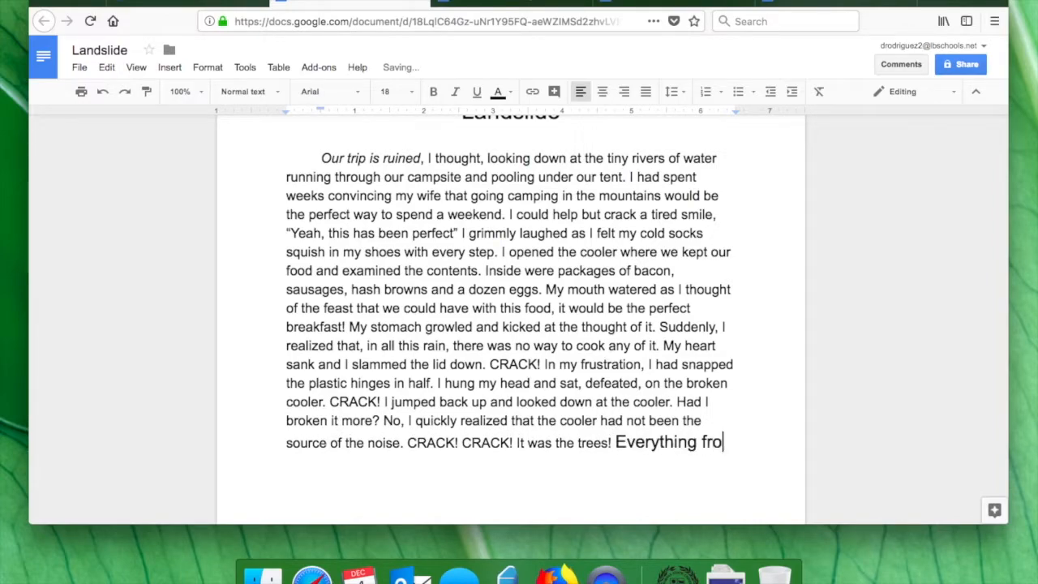
text(m there is si)
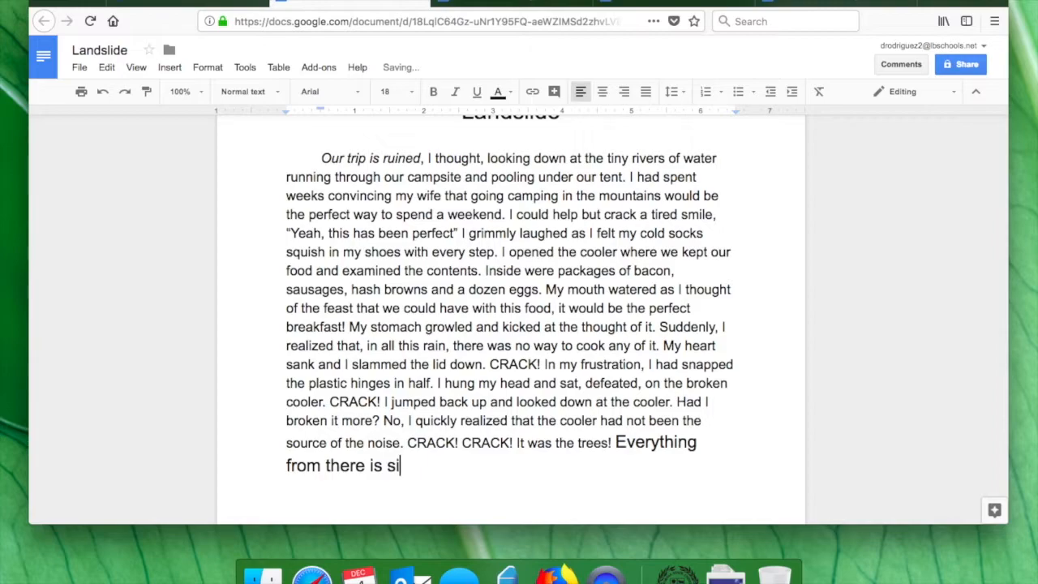
text(ze 18)
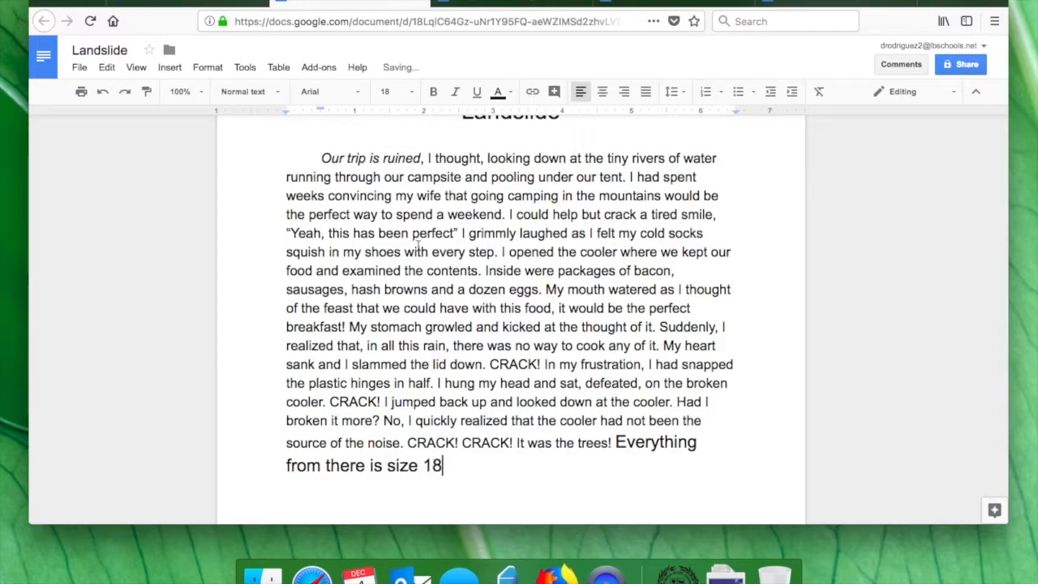
drag(445, 464, 620, 435)
key(BackSpace)
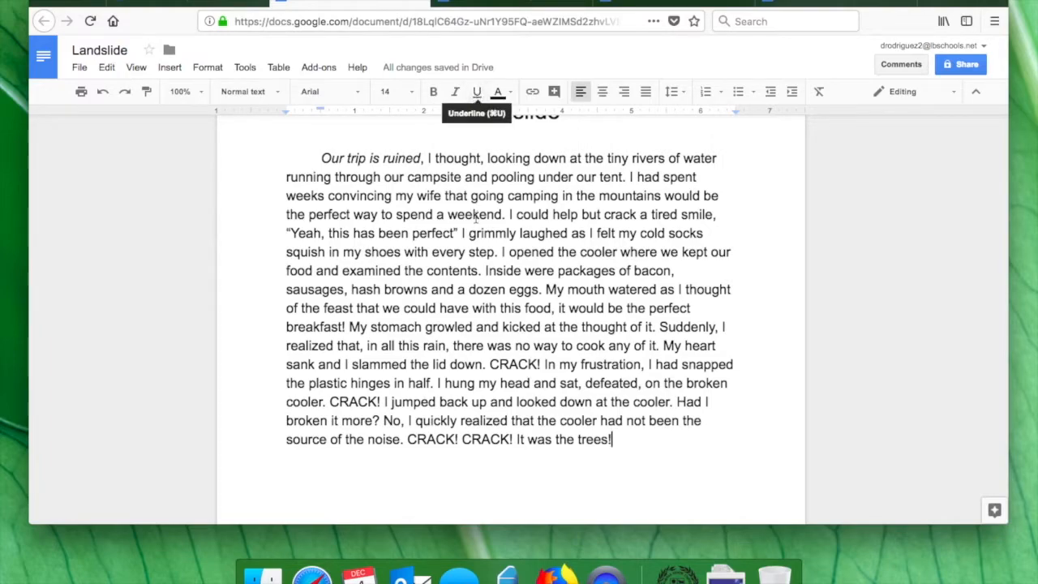
Remove the italic formatting from the opening phrase "Our trip is ruined" and deselect it
scroll(476, 217, up, 1)
drag(420, 218, 325, 218)
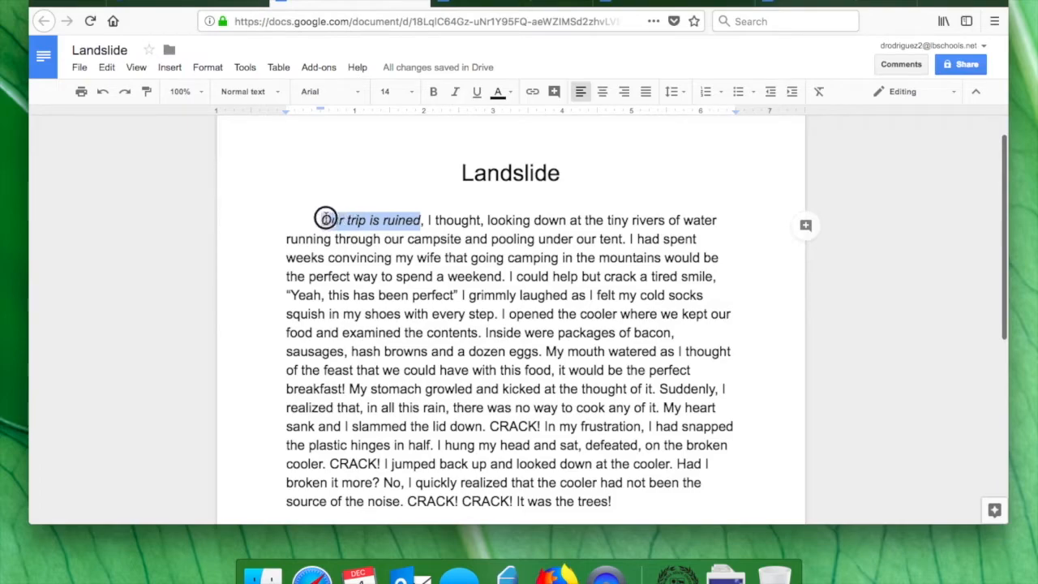
click(457, 94)
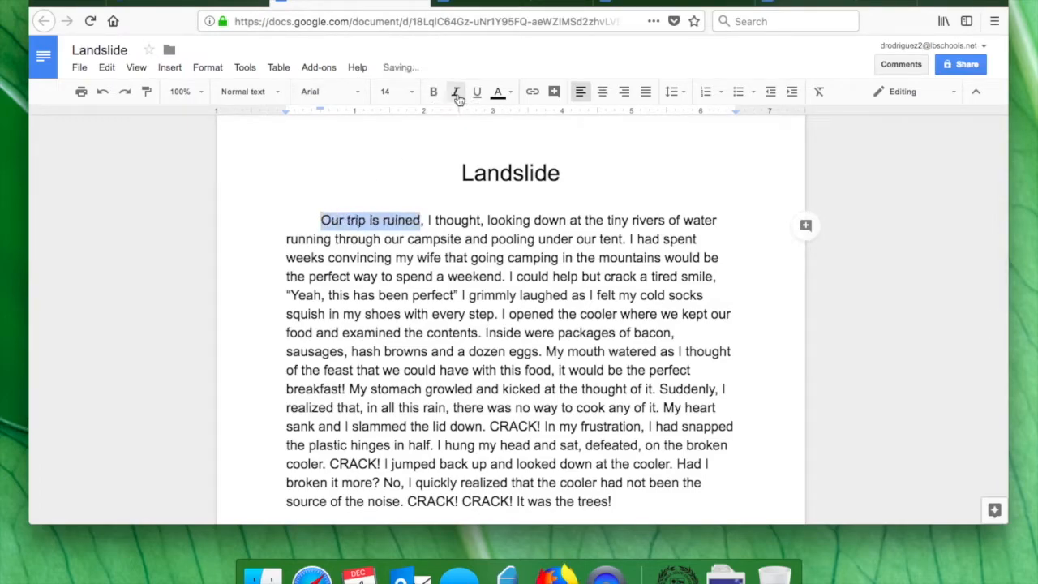
click(458, 239)
click(387, 311)
Italicize the opening phrase "Our trip is ruined" and deselect it
drag(323, 221, 421, 226)
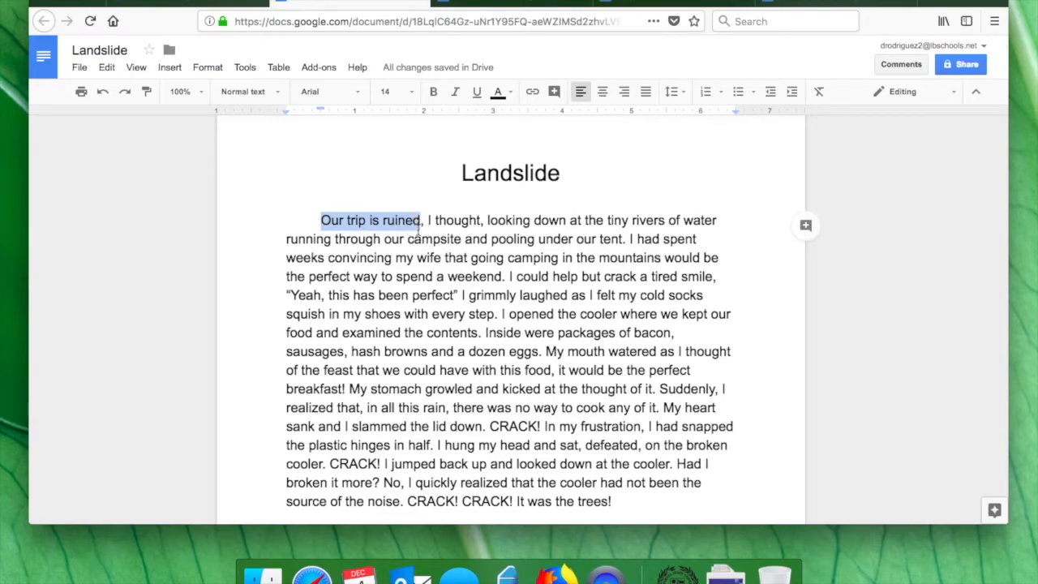
click(457, 93)
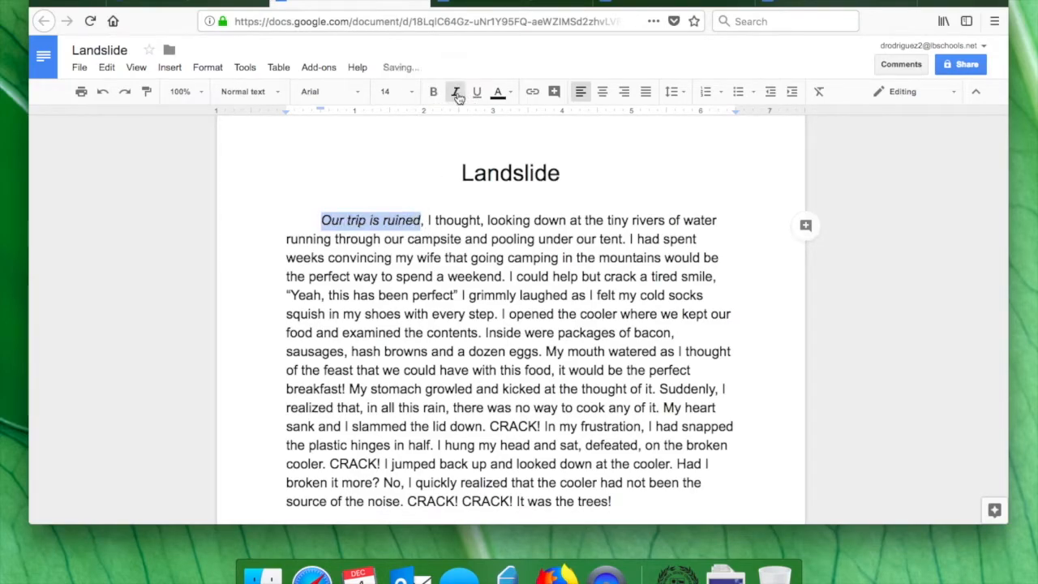
click(473, 277)
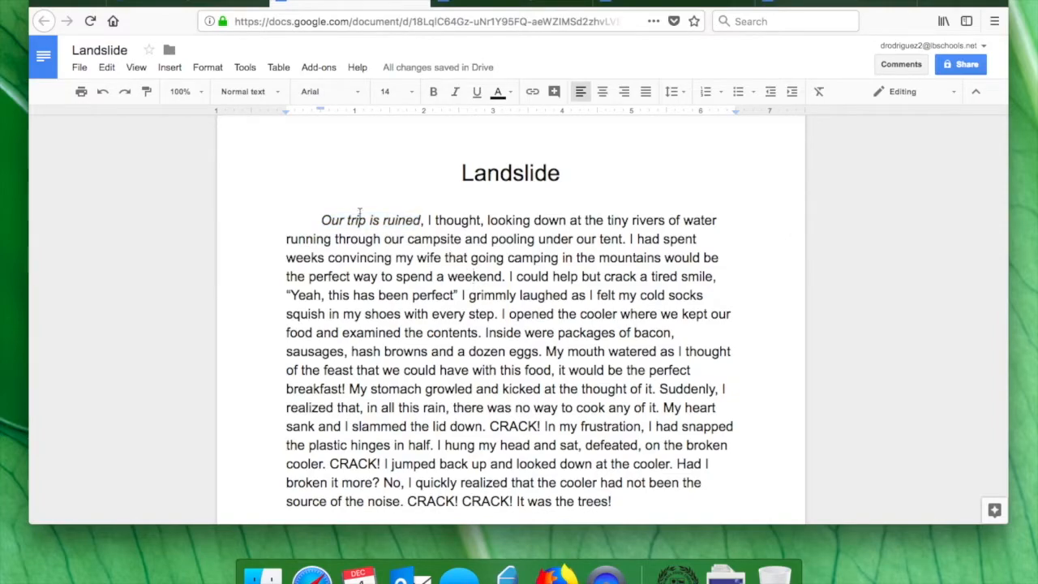
Try bold and underline on the title "Landslide", removing each one again
scroll(444, 197, up, 1)
drag(459, 203, 552, 202)
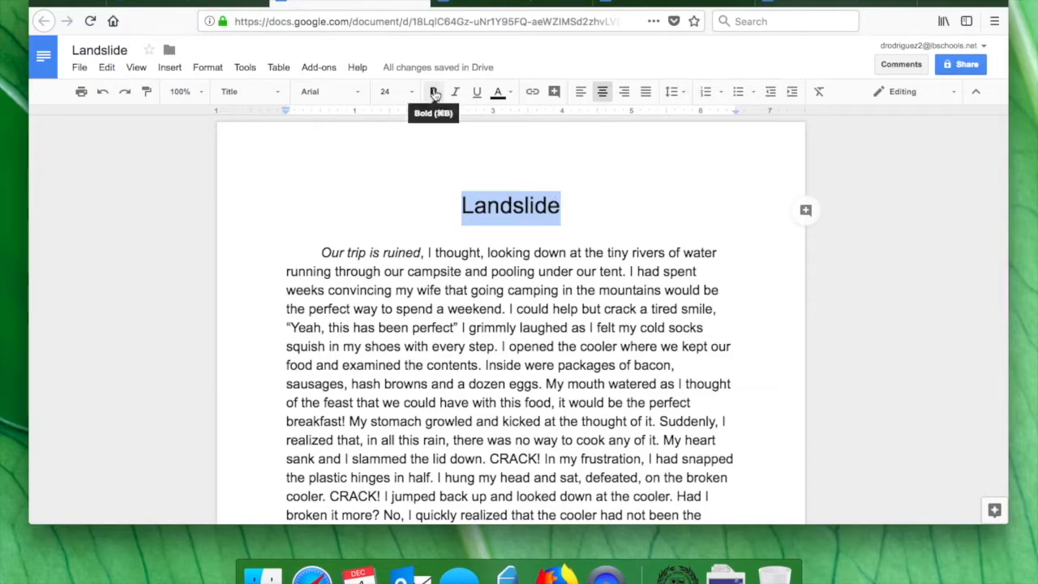
click(435, 94)
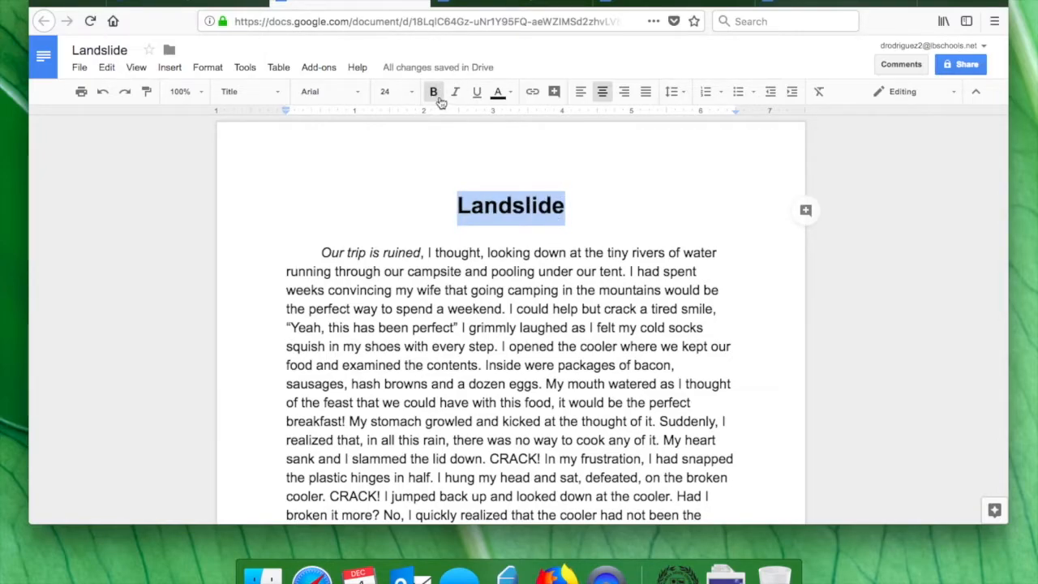
click(439, 96)
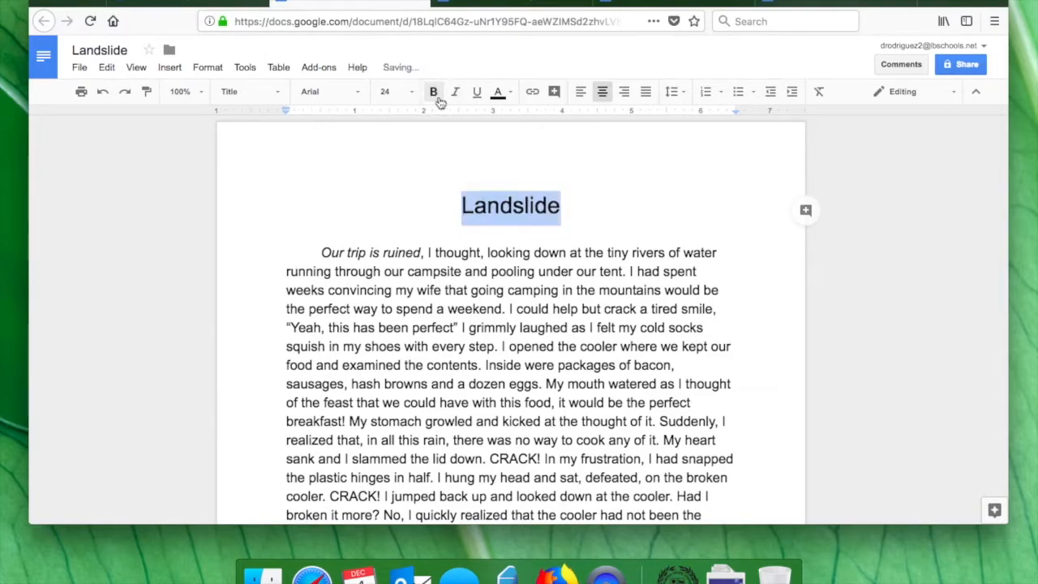
click(479, 94)
click(479, 93)
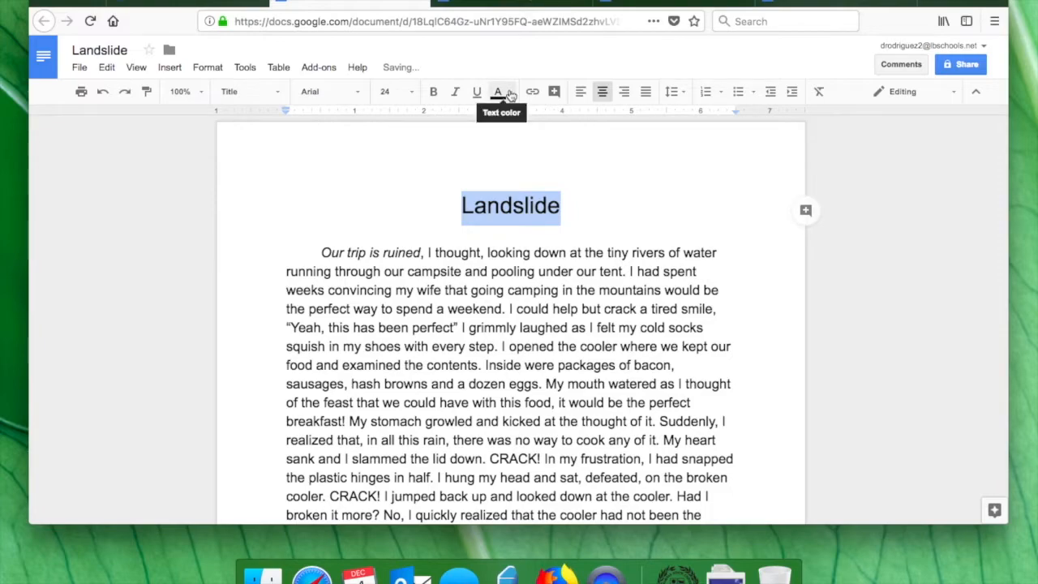
Change the text color of the title "Landslide" to blue and deselect it
click(510, 97)
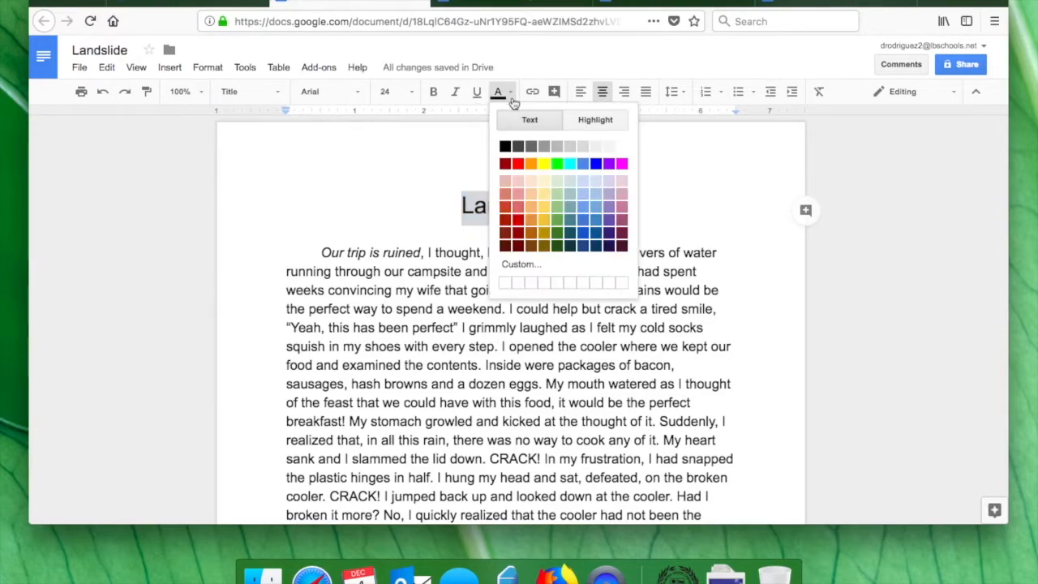
click(594, 165)
click(597, 364)
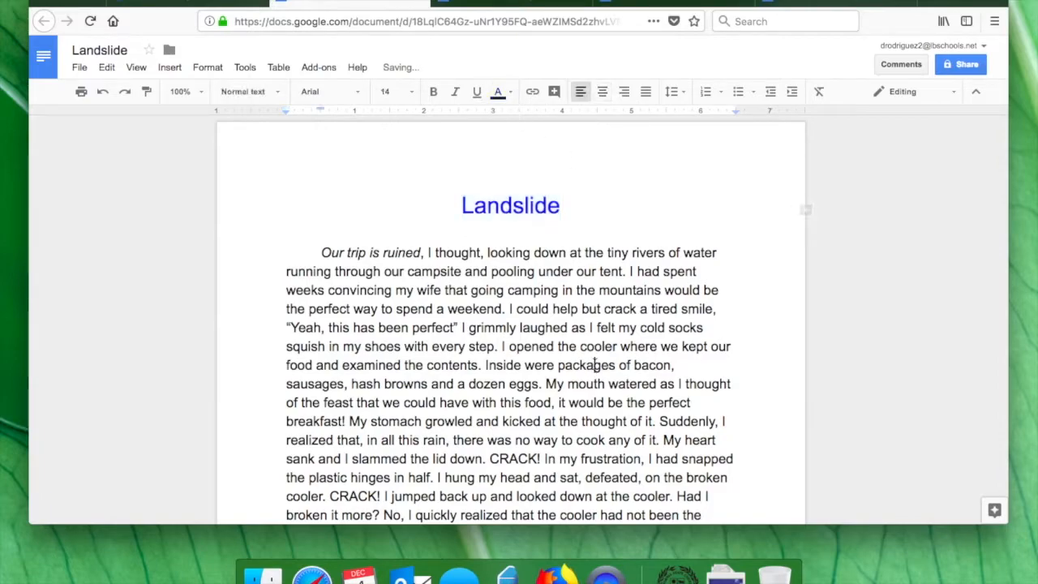
Set the text color of the title "Landslide" back to black
click(562, 206)
drag(562, 206, 462, 202)
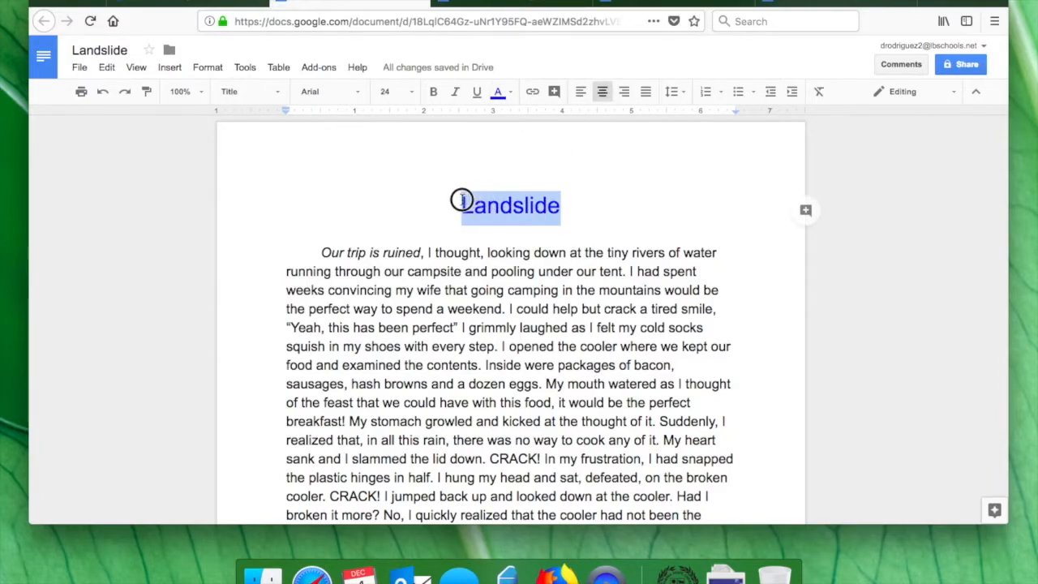
click(503, 95)
click(505, 147)
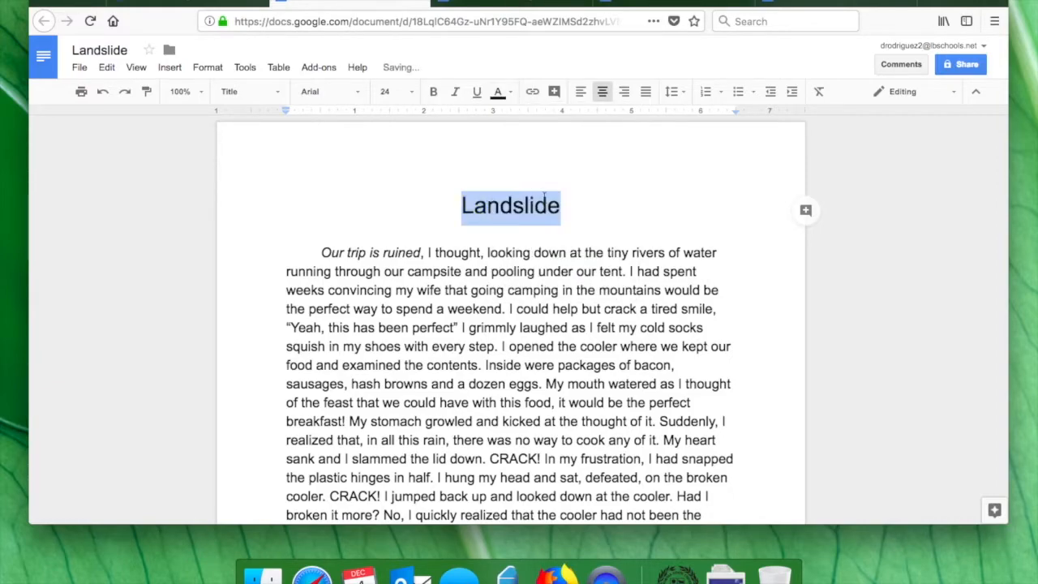
Delete the blank line between the title and the body paragraph, and place the cursor before "Our trip is ruined"
click(579, 230)
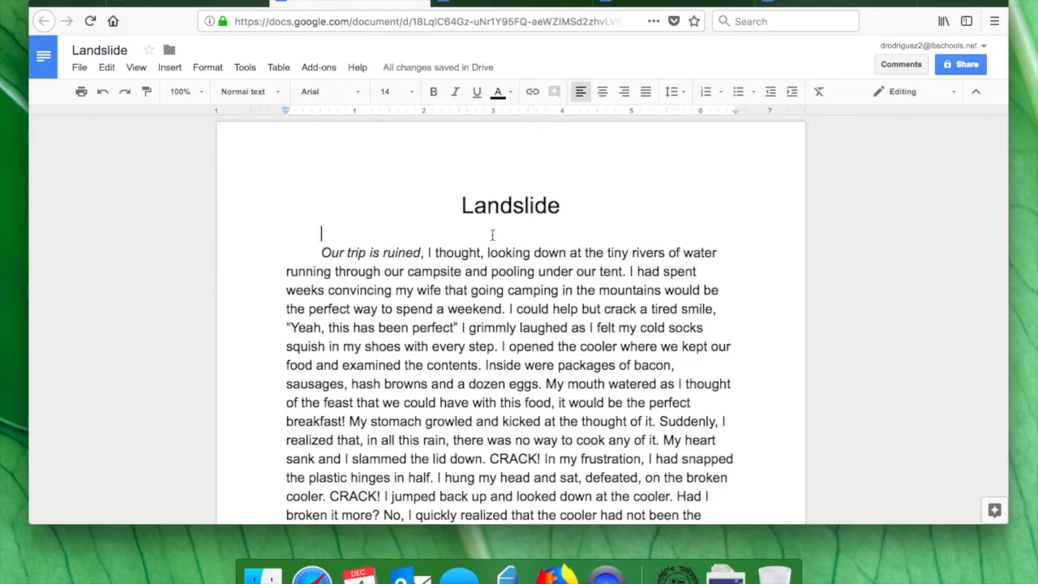
scroll(490, 236, down, 1)
scroll(490, 235, down, 1)
scroll(491, 234, down, 1)
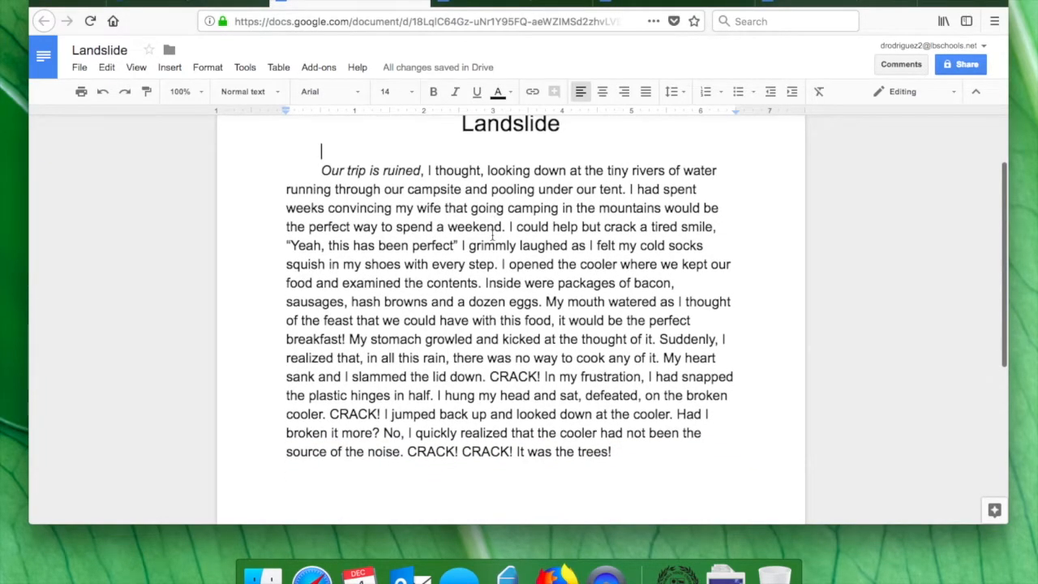
scroll(493, 235, up, 1)
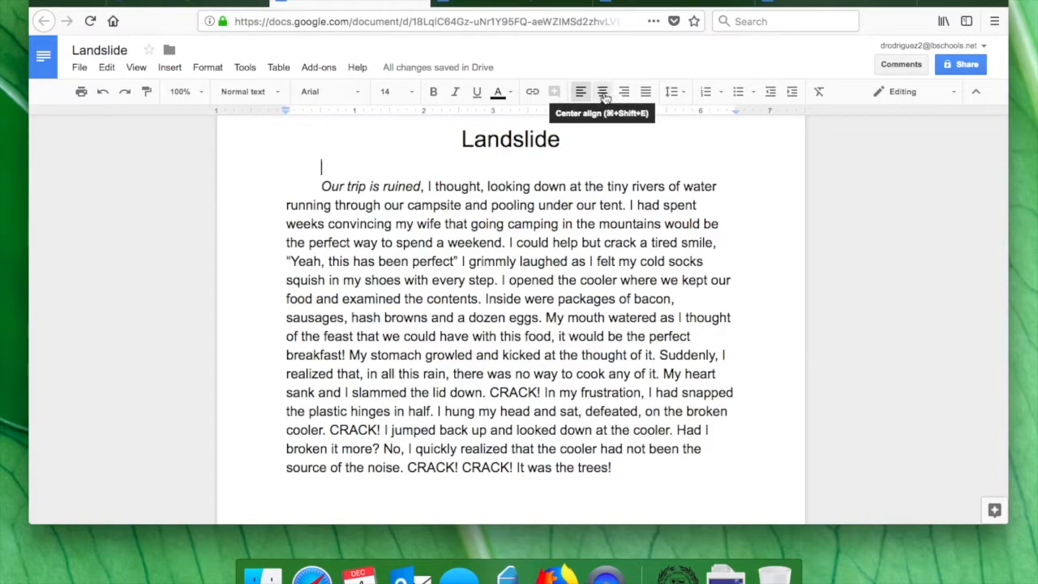
key(BackSpace)
key(BackSpace)
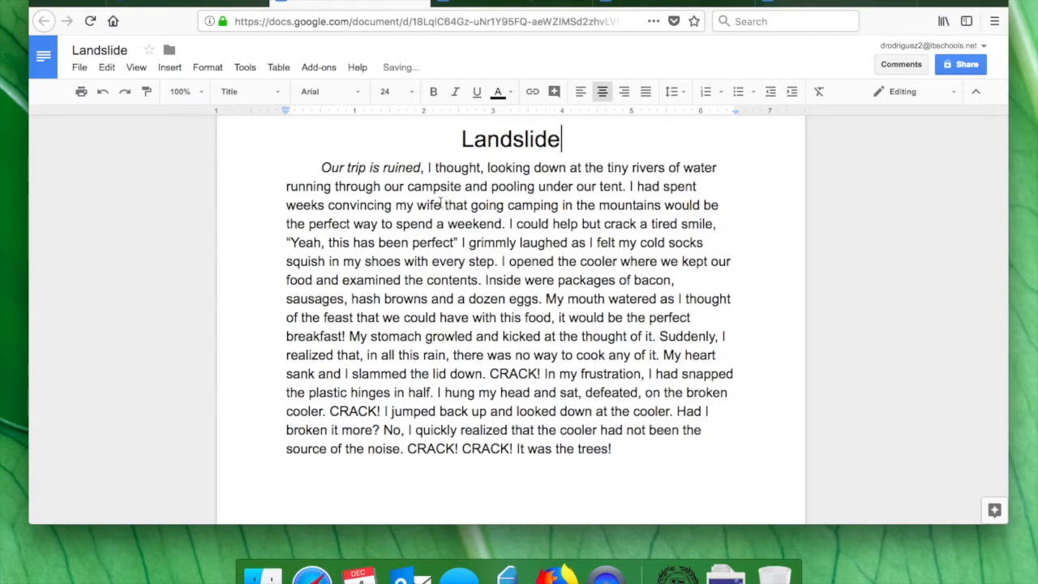
click(321, 168)
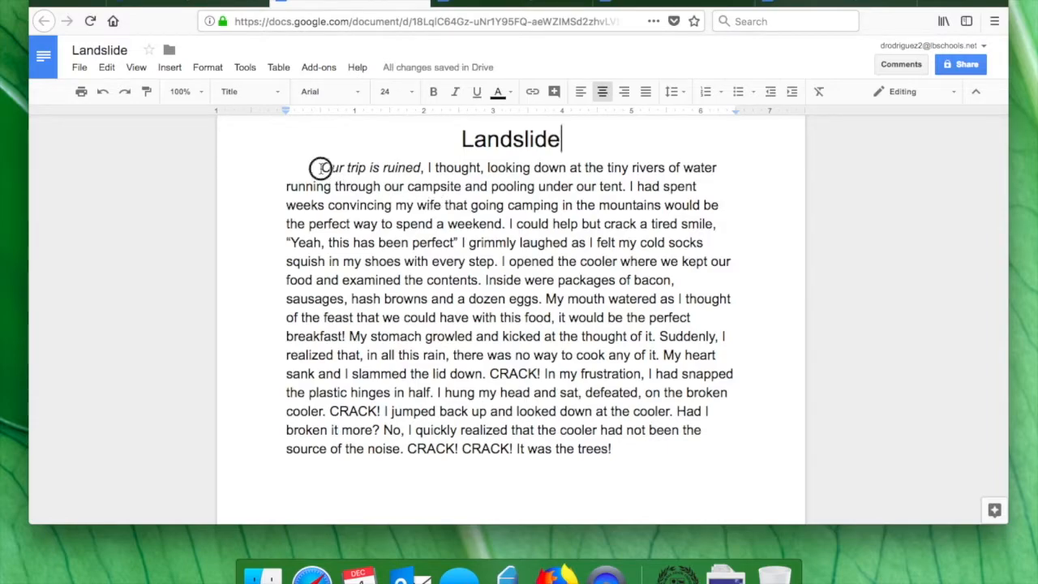
scroll(379, 242, up, 3)
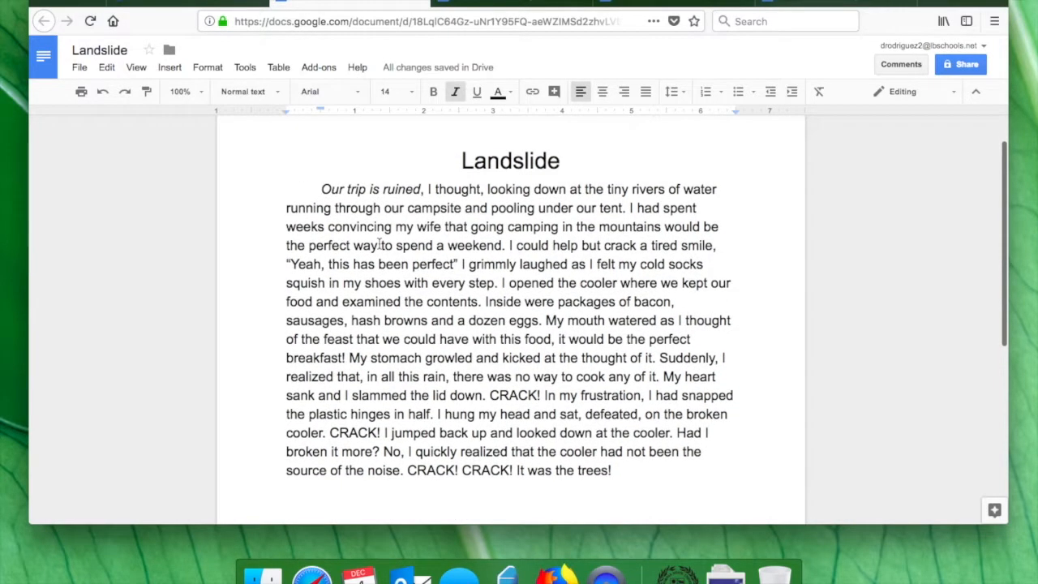
scroll(379, 243, up, 2)
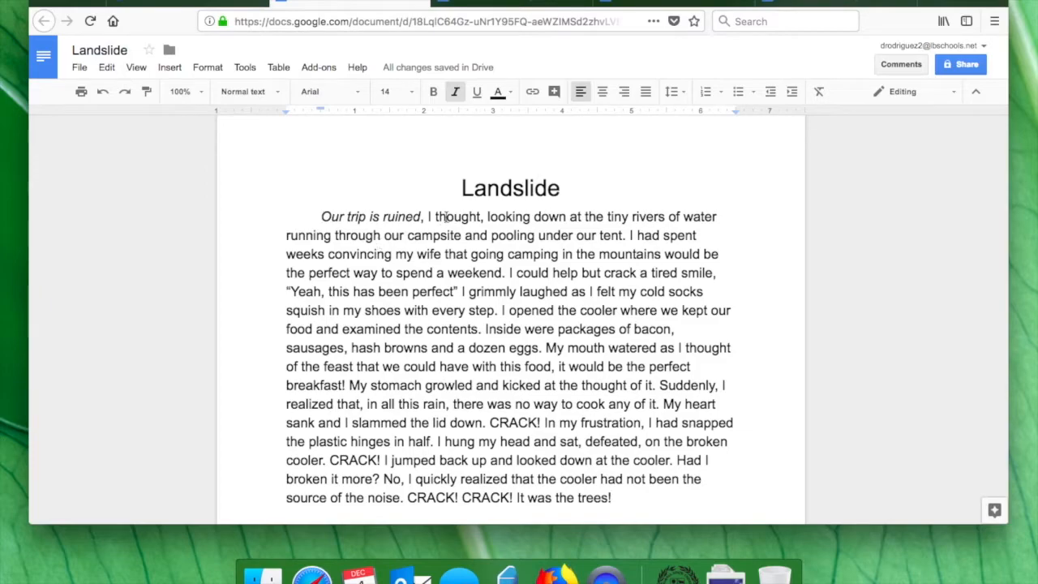
Switch to the Sample Text 1 document and look over its Baseball text
click(486, 4)
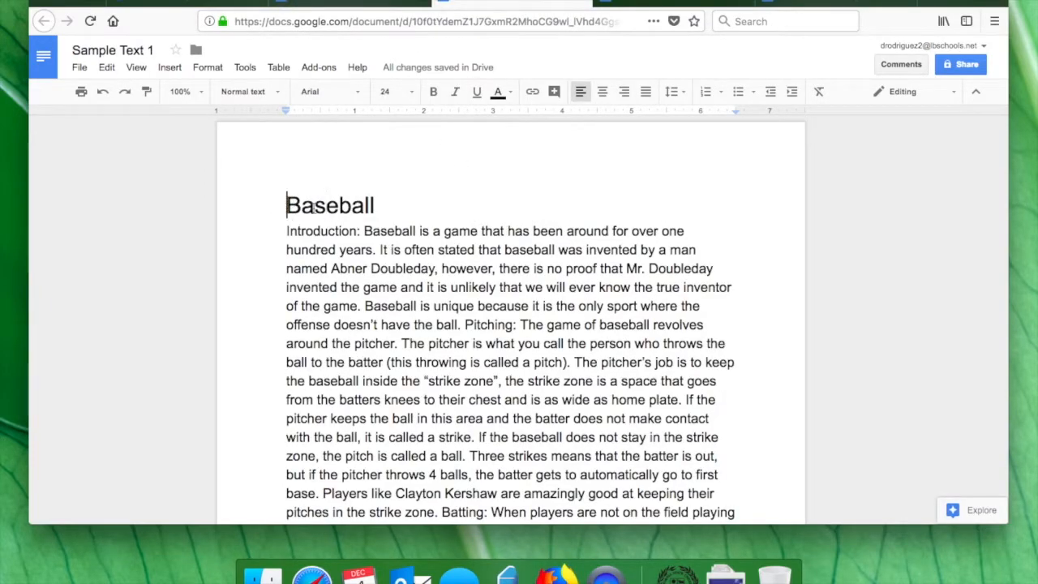
scroll(489, 278, down, 2)
scroll(489, 279, up, 2)
scroll(489, 278, down, 2)
scroll(489, 278, up, 1)
scroll(489, 279, up, 1)
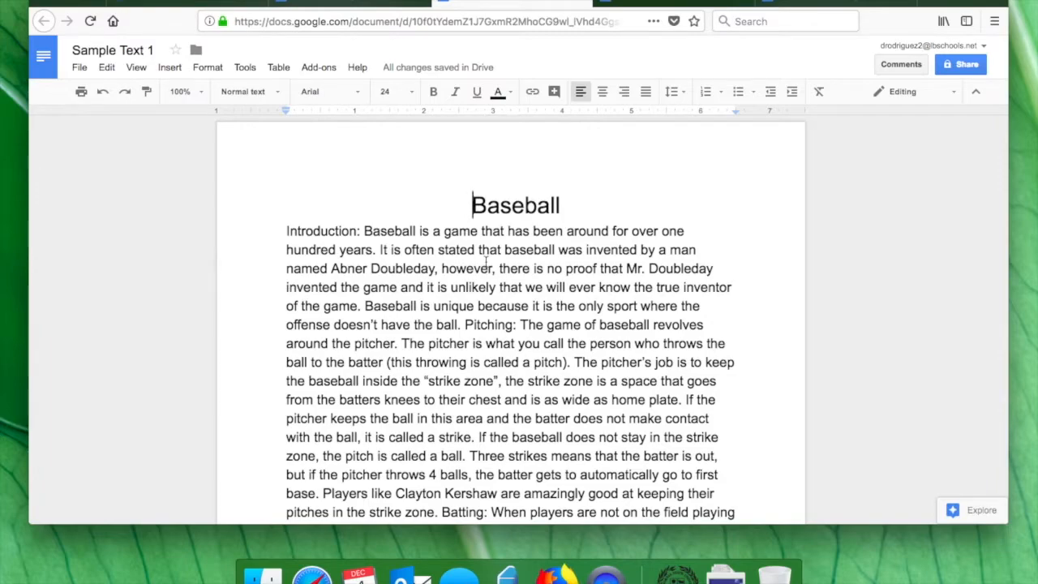
Delete the leading spaces in front of the title "Baseball" and center-align it
click(604, 97)
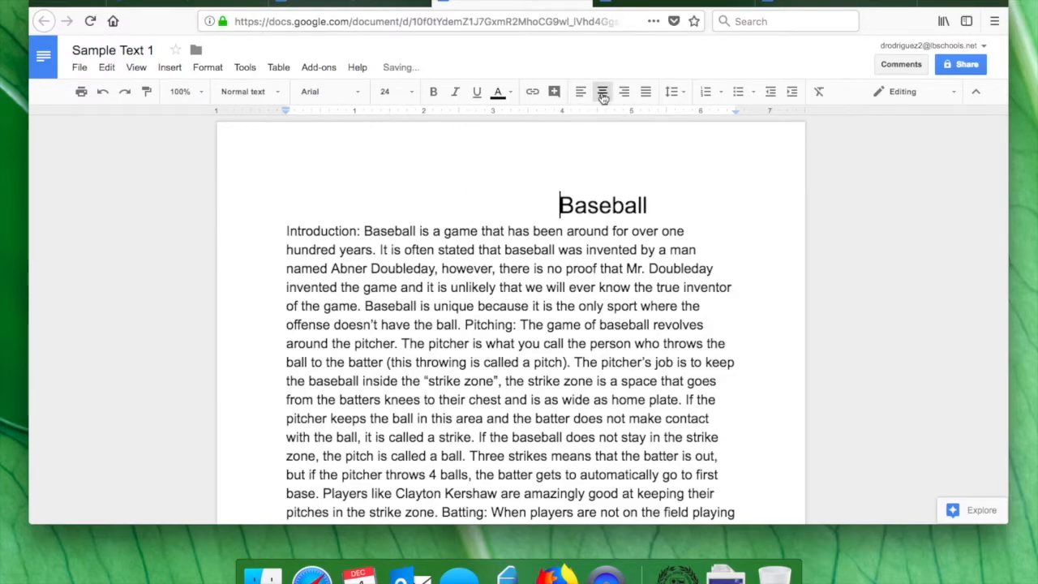
click(582, 96)
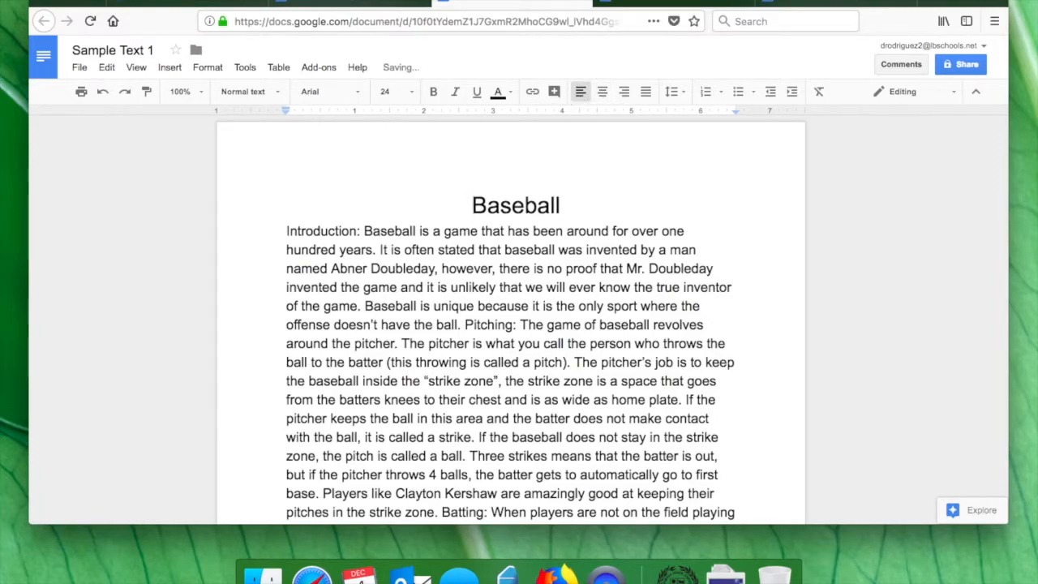
key(shift+Home)
key(BackSpace)
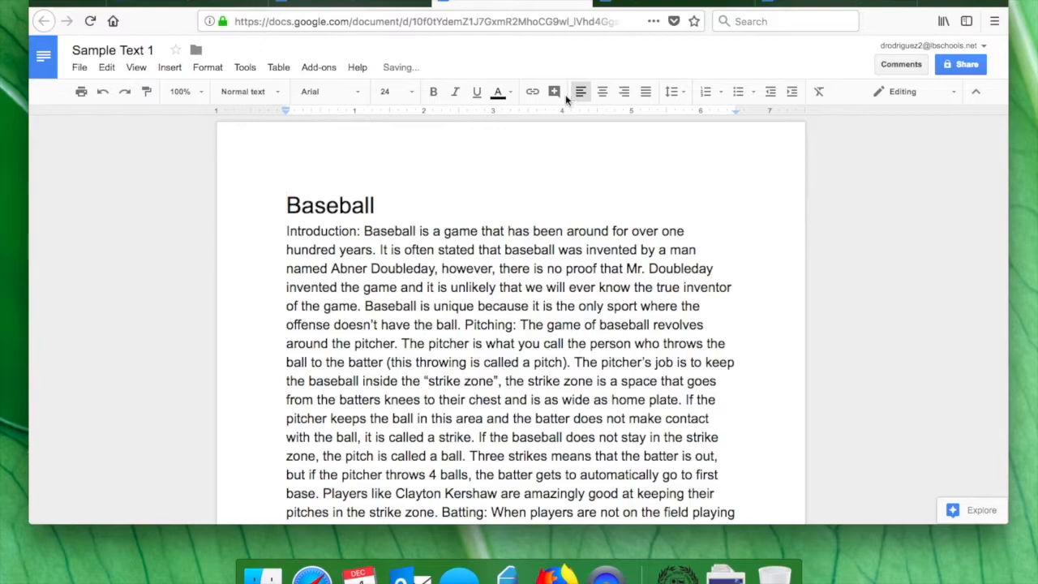
click(603, 95)
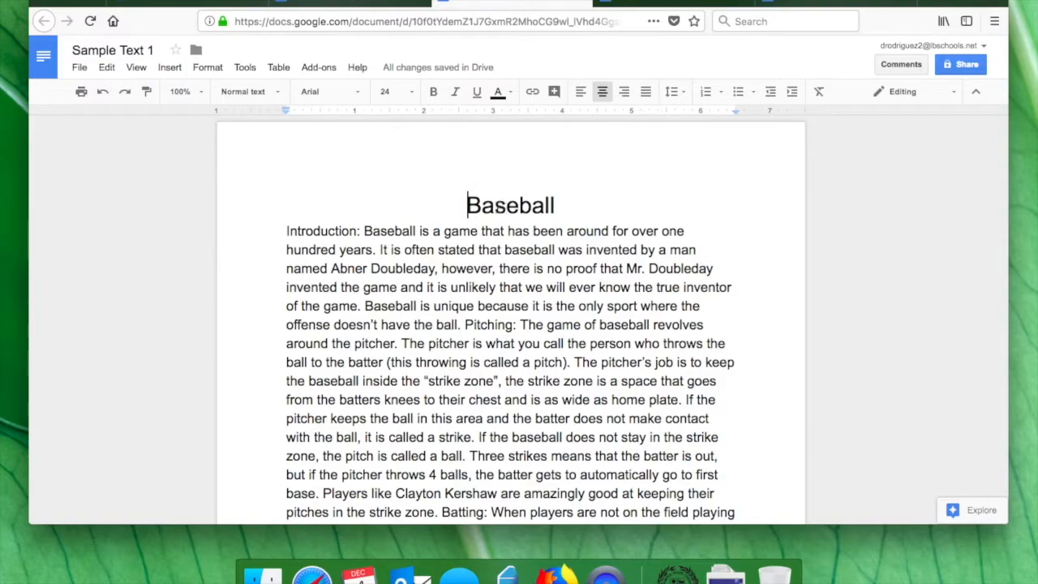
Delete all the spaces that indent the first line of the Introduction paragraph
click(285, 230)
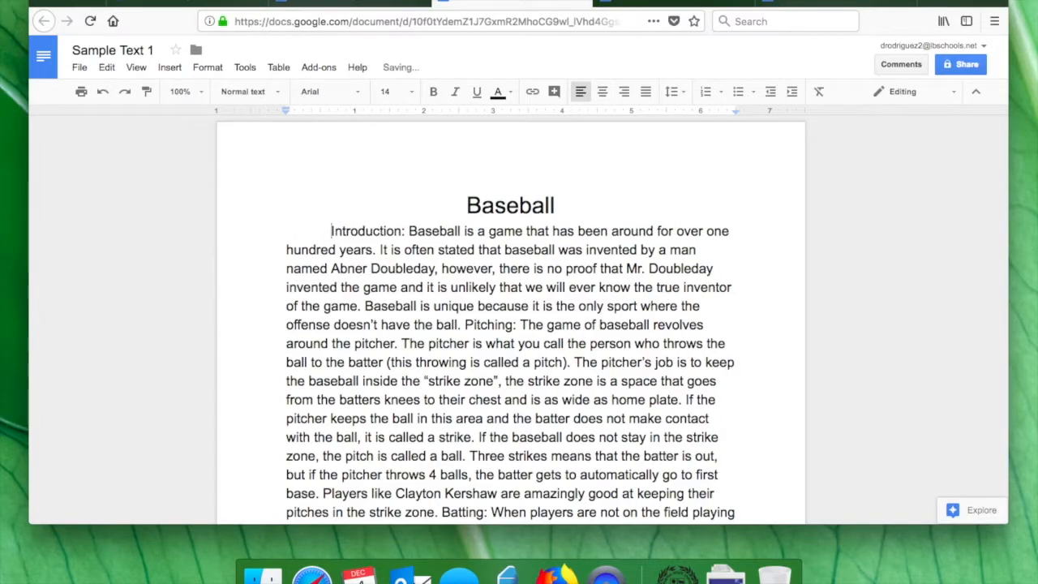
key(BackSpace)
key(BackSpace)
key(BackSpace)
key(BackSpace)
key(BackSpace)
key(BackSpace)
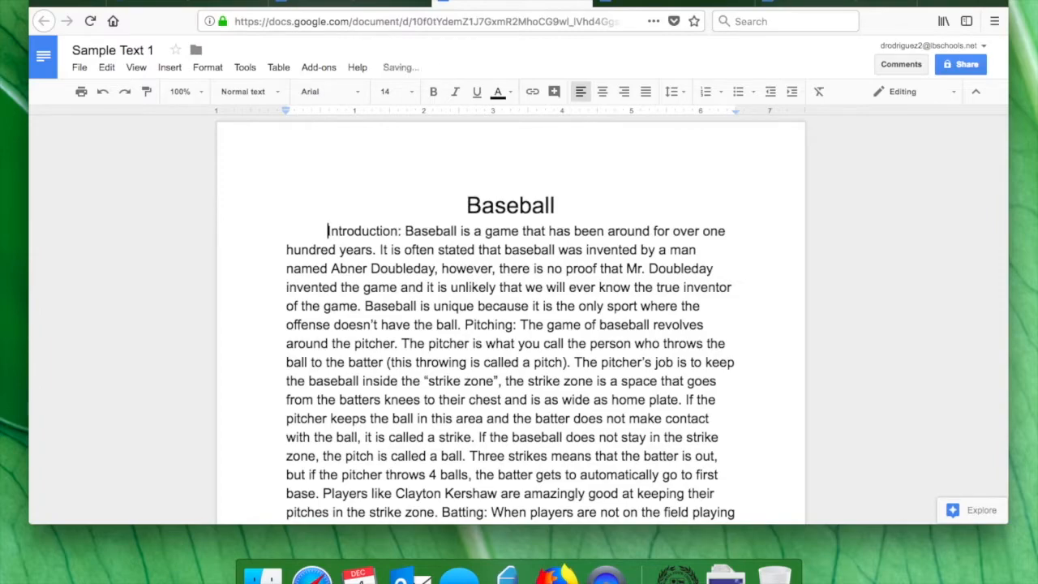
key(BackSpace)
key(BackSpace)
key(BackSpace)
key(BackSpace)
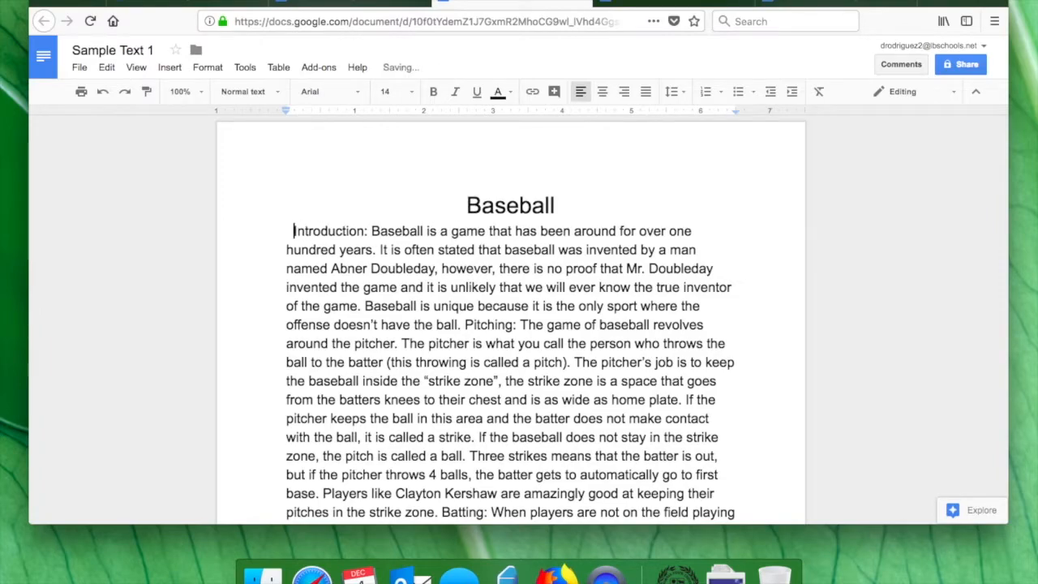
key(BackSpace)
key(BackSpace)
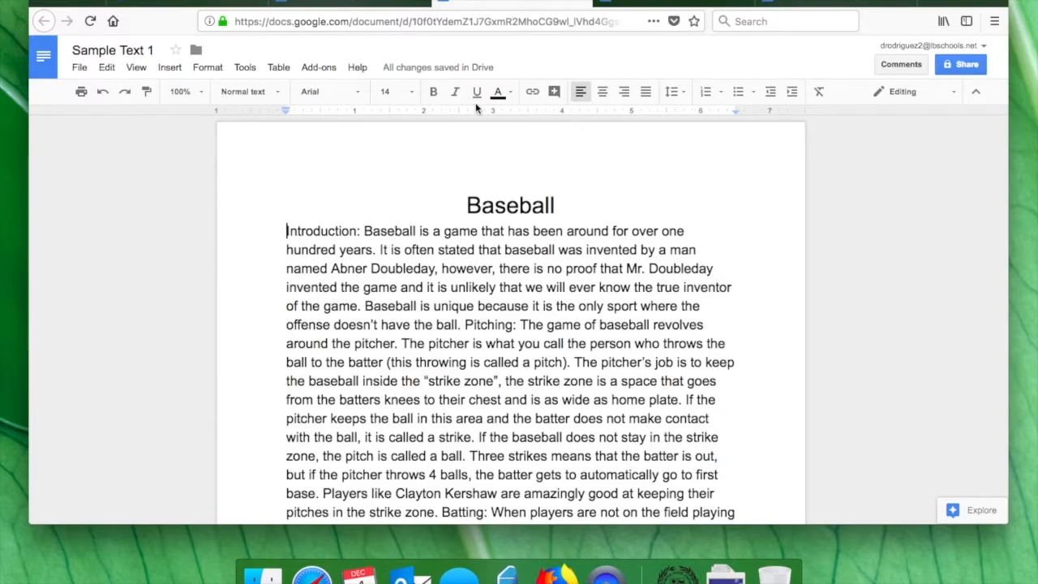
Indent the first line of the Introduction paragraph with a tab and remove that indent again
key(Tab)
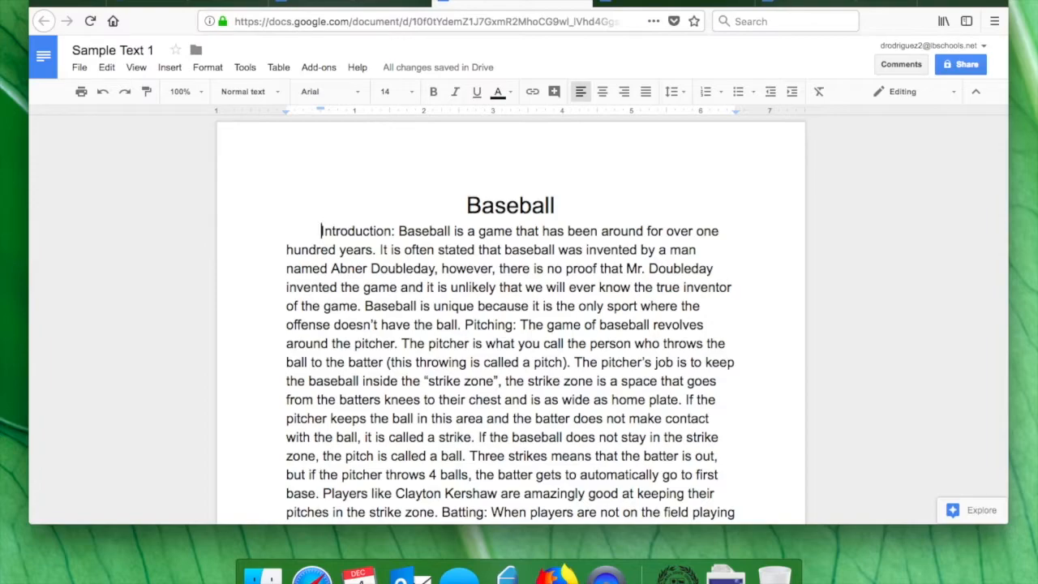
key(BackSpace)
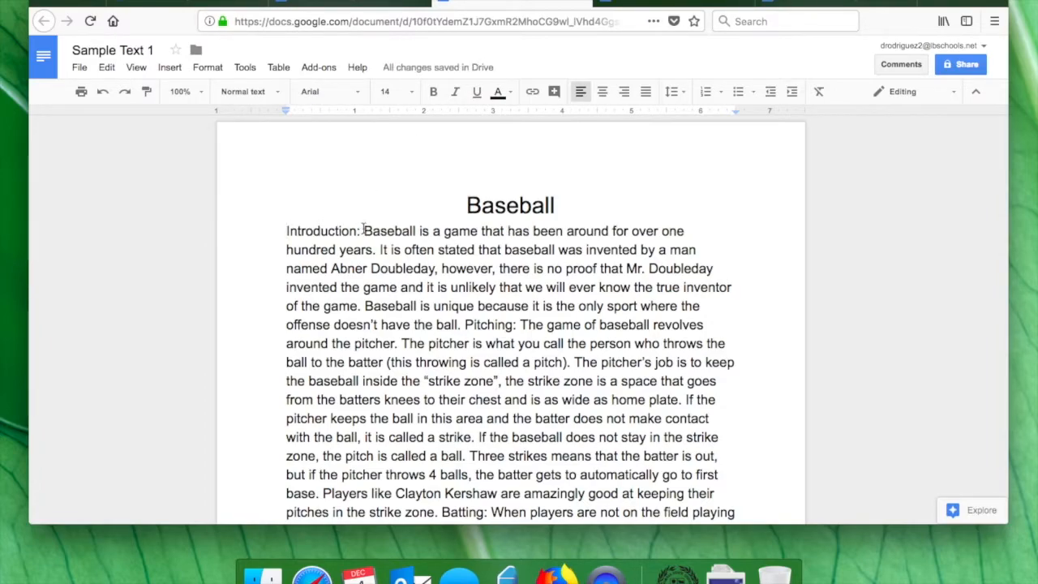
Look through the Baseball text to see where the Introduction, Pitching and Batting sections begin
scroll(363, 230, down, 2)
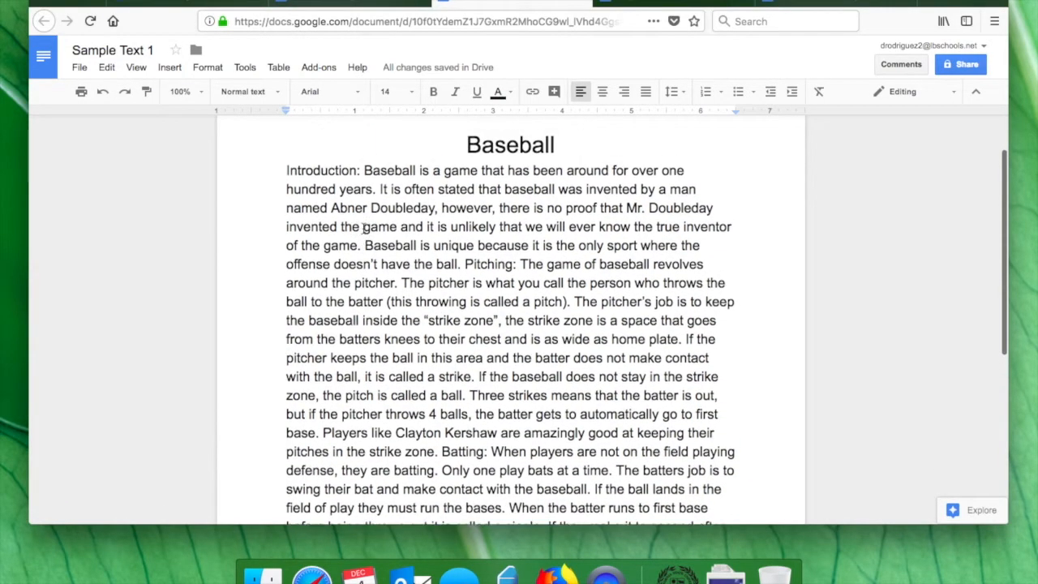
scroll(363, 230, up, 1)
scroll(363, 229, down, 1)
scroll(364, 230, down, 4)
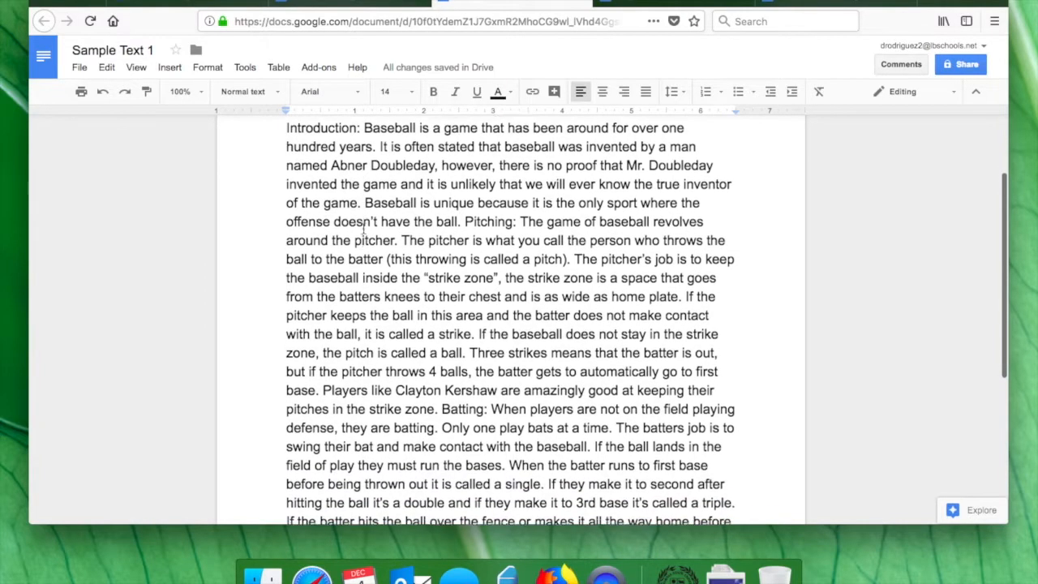
scroll(362, 230, up, 5)
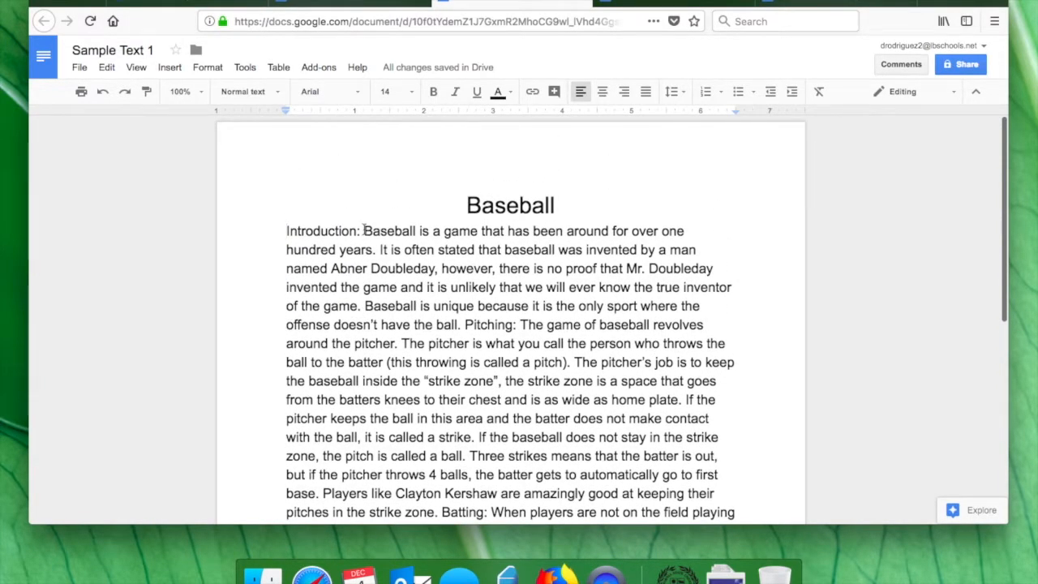
scroll(332, 243, down, 2)
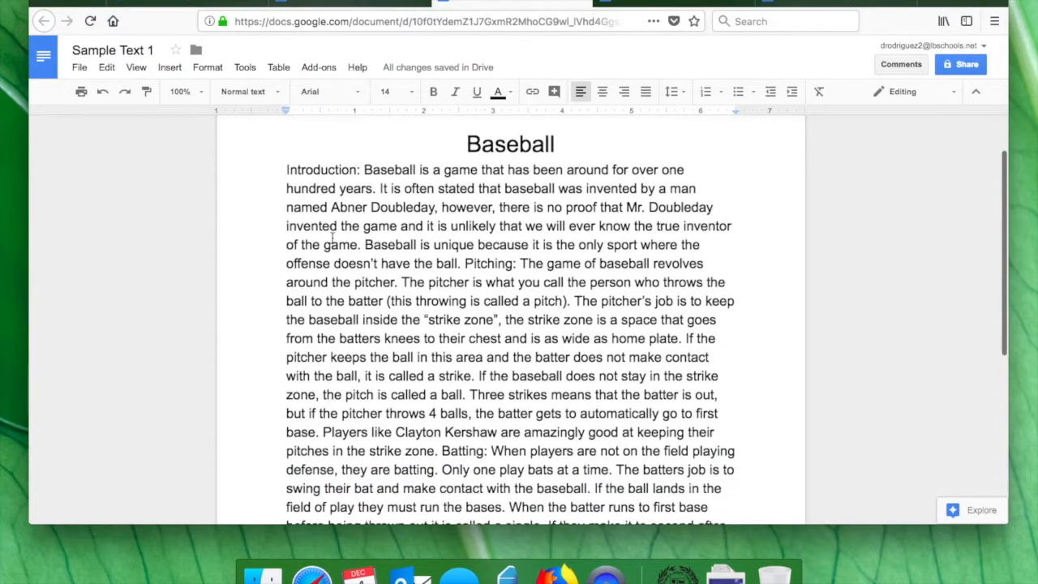
scroll(332, 236, down, 1)
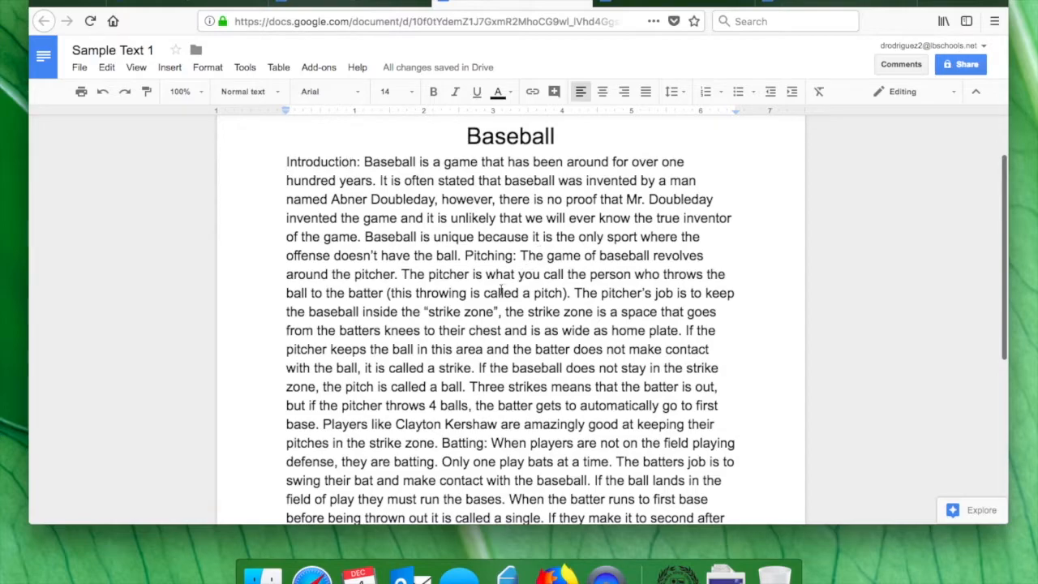
Put the word "Introduction" on its own line above its paragraph and remove the colon and space after it
scroll(509, 329, down, 2)
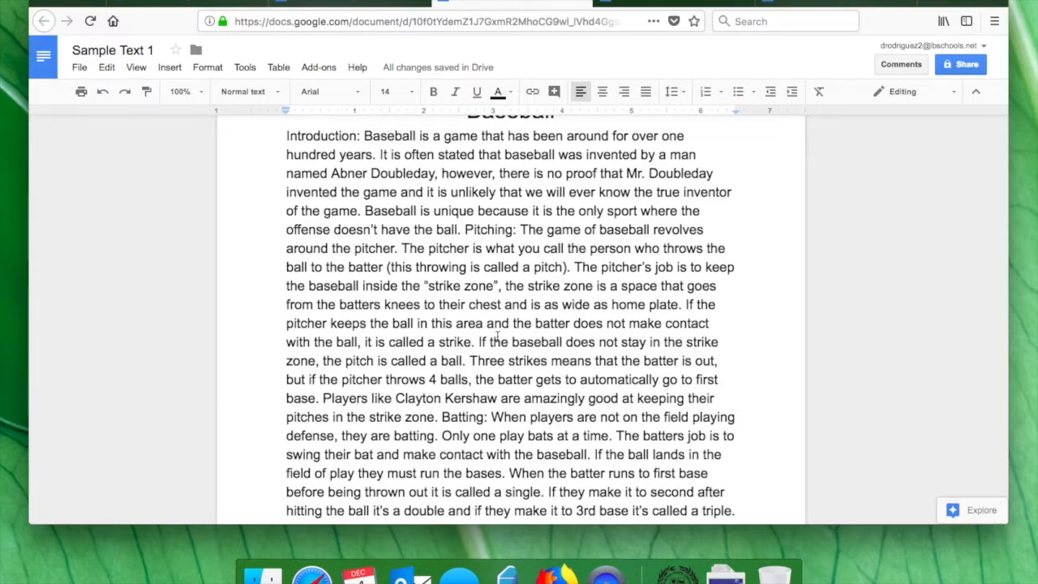
scroll(498, 338, up, 5)
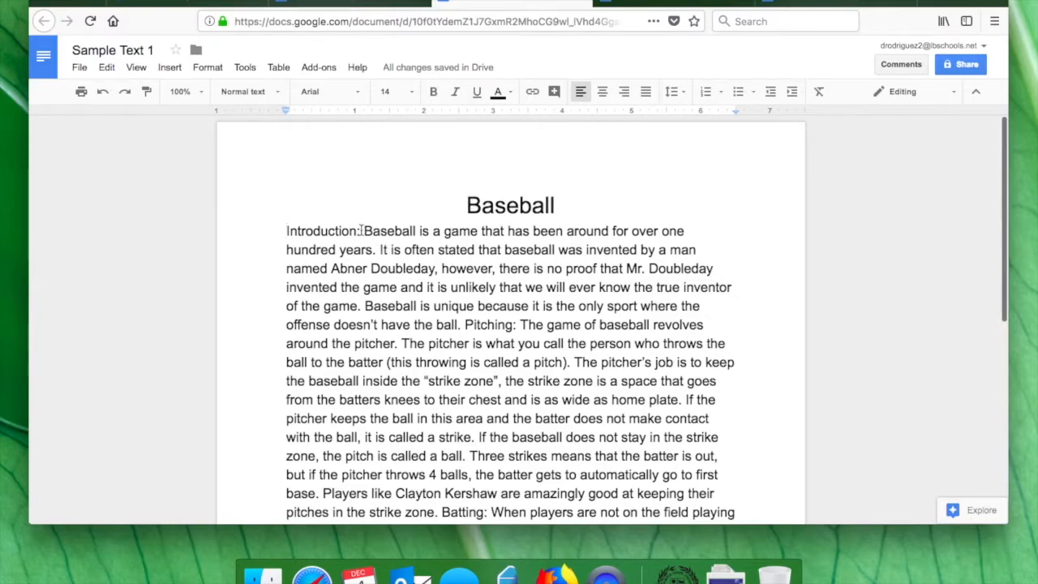
click(361, 231)
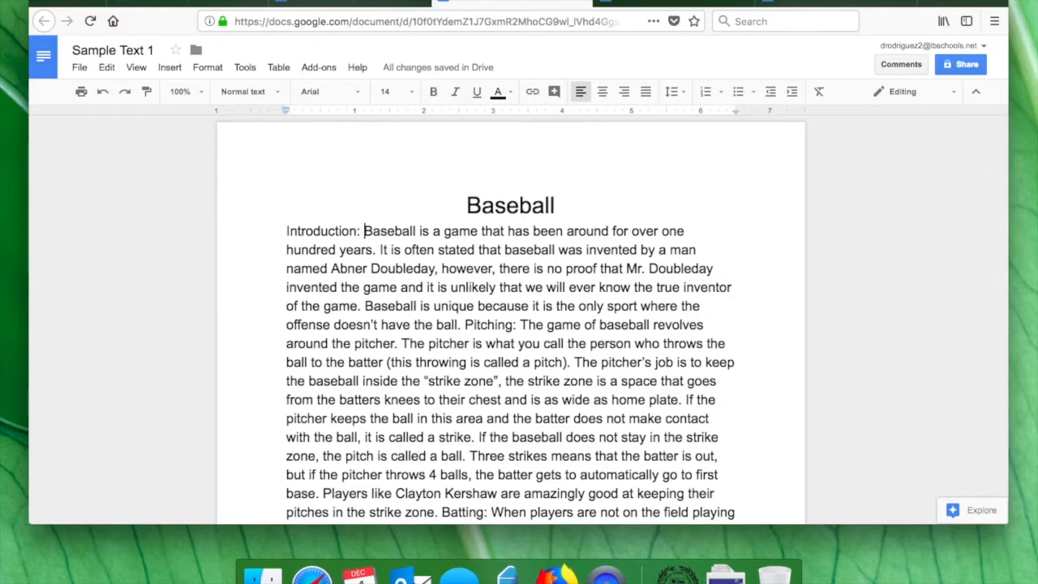
key(BackSpace)
key(BackSpace)
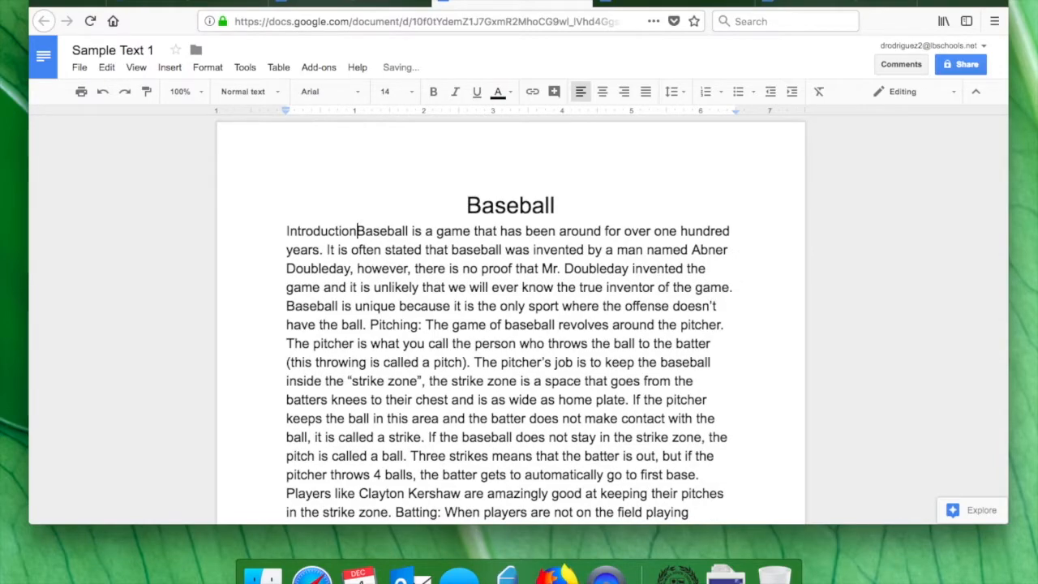
key(Return)
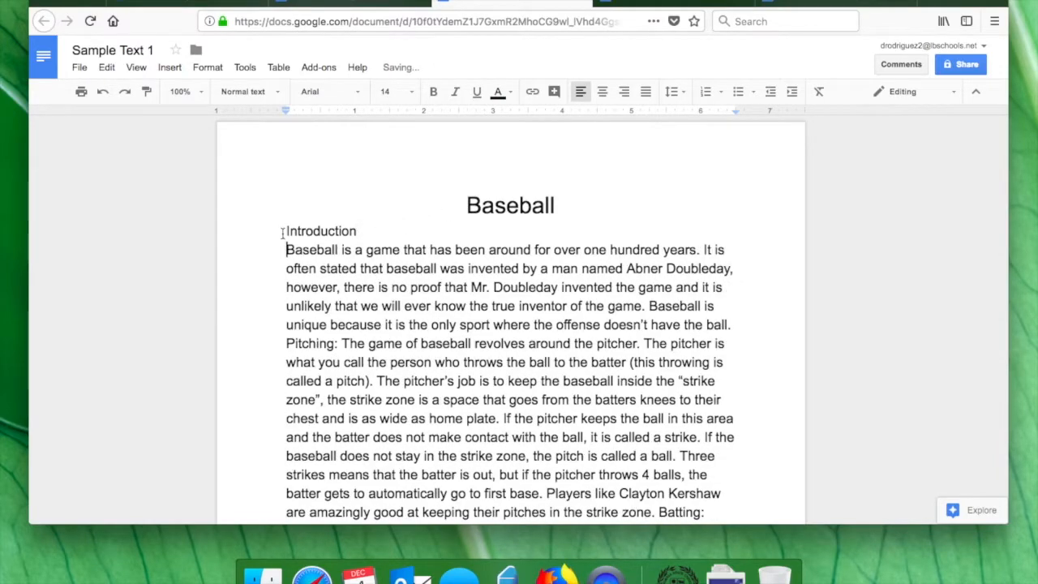
Set the "Introduction" heading to font size 18 and underline it
click(360, 230)
drag(360, 231, 283, 232)
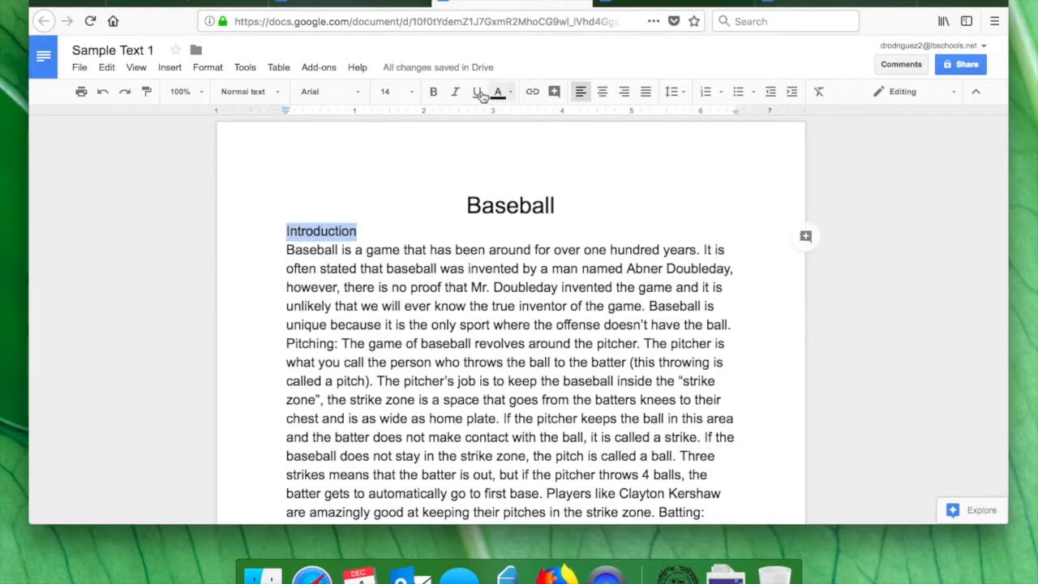
click(413, 95)
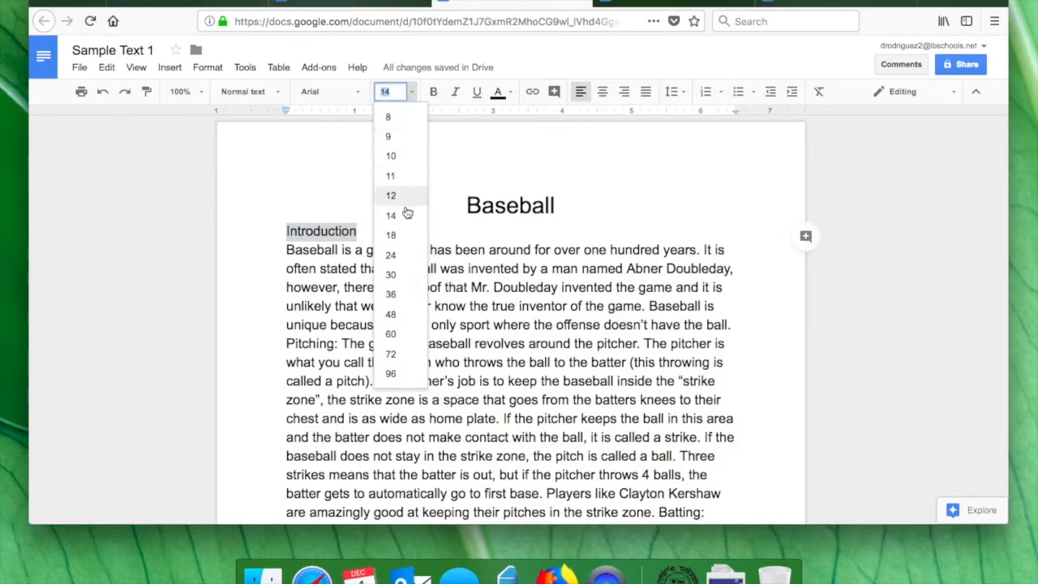
click(392, 235)
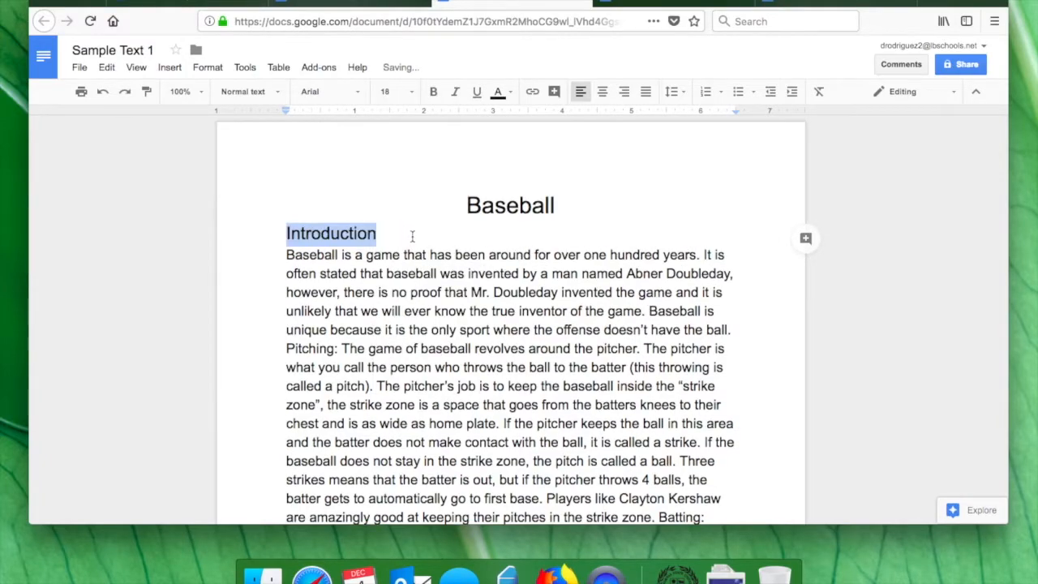
click(478, 91)
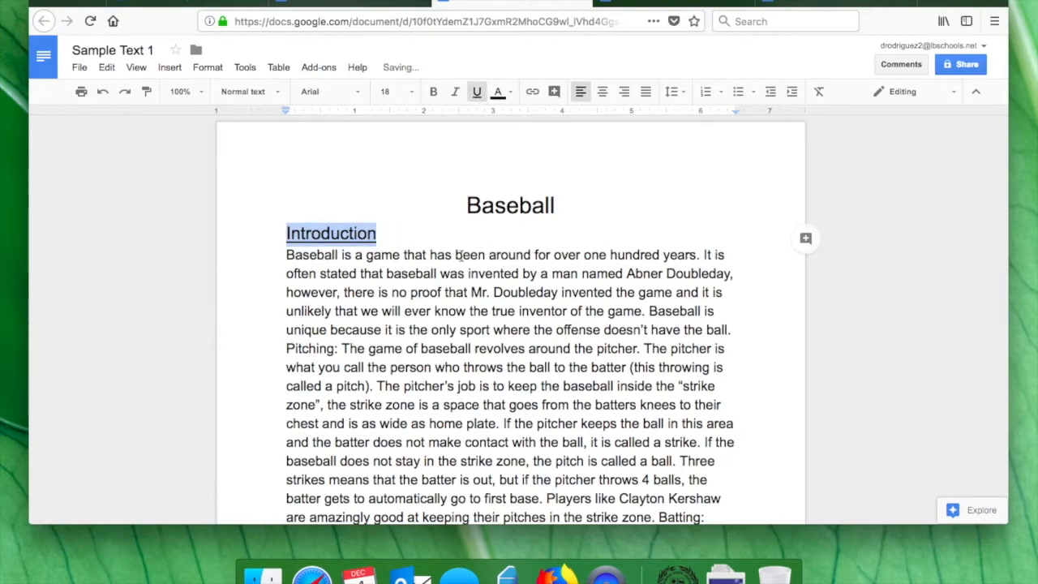
Indent the first line of the paragraph under "Introduction" with a tab instead of spaces
click(451, 273)
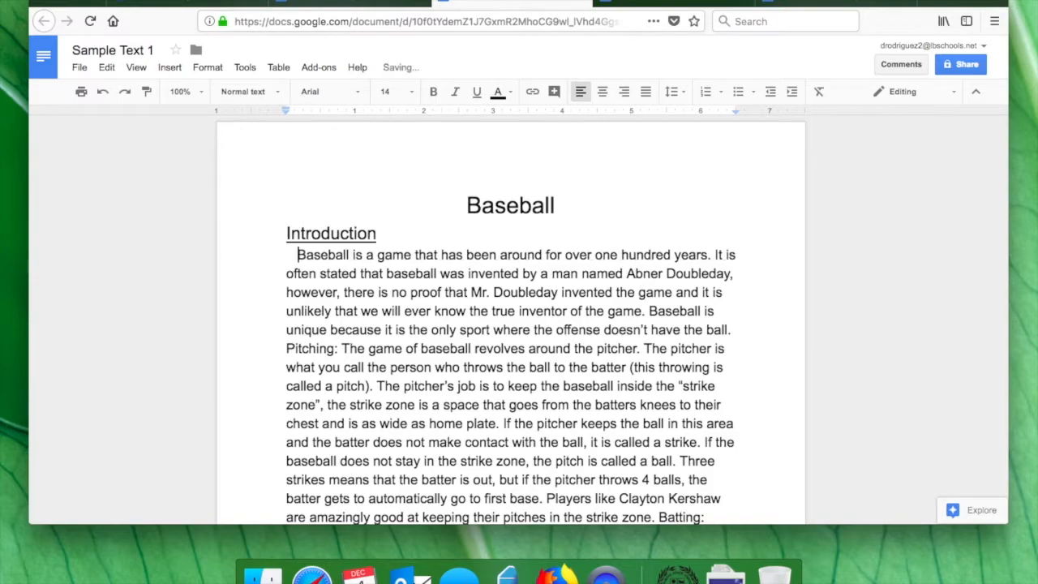
key(BackSpace)
key(BackSpace)
key(BackSpace)
key(BackSpace)
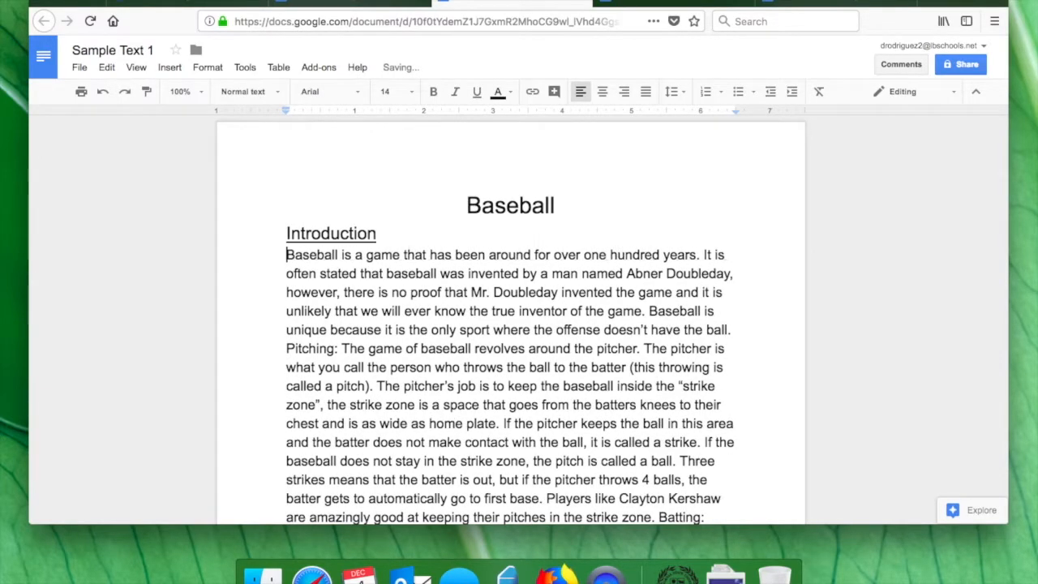
key(Tab)
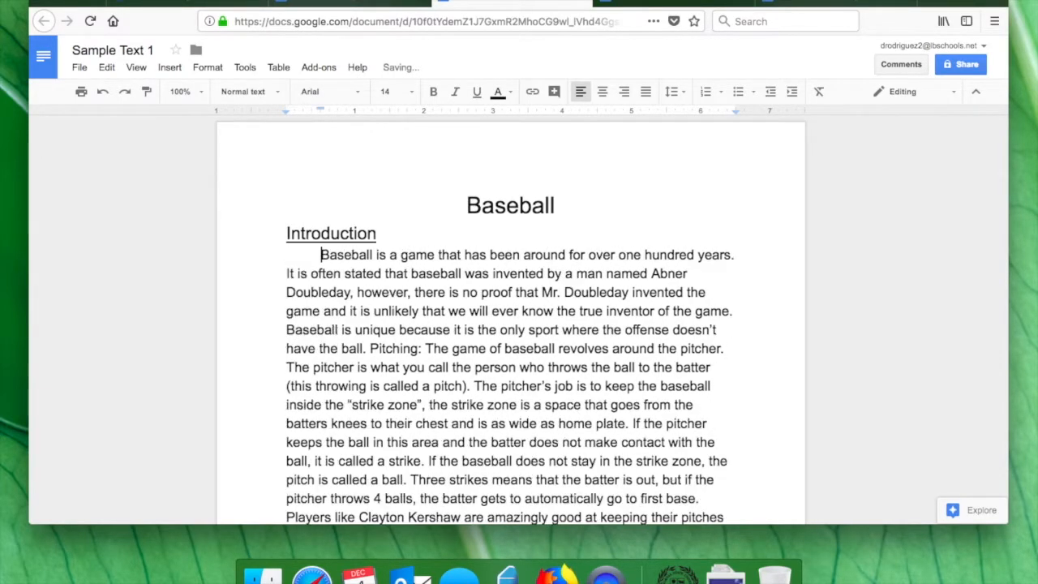
Start a new paragraph at "Pitching:" after the last sentence of the Introduction section
scroll(620, 320, down, 3)
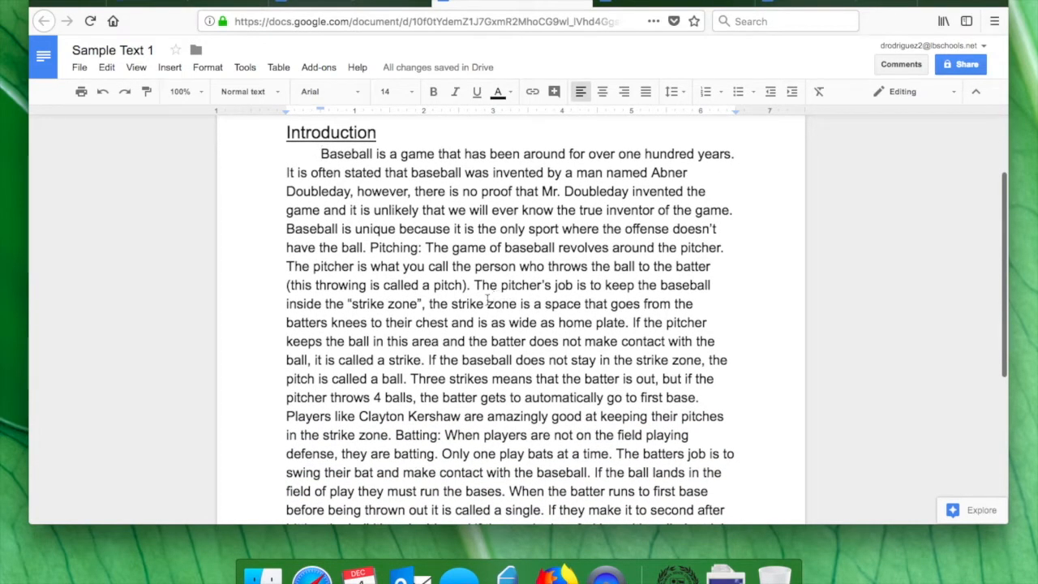
scroll(471, 316, down, 1)
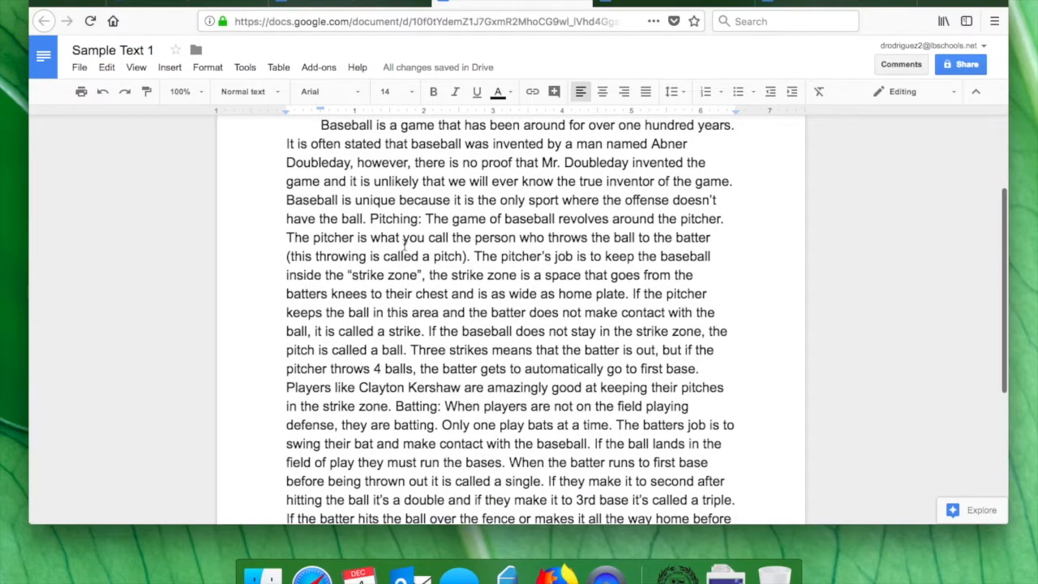
click(369, 217)
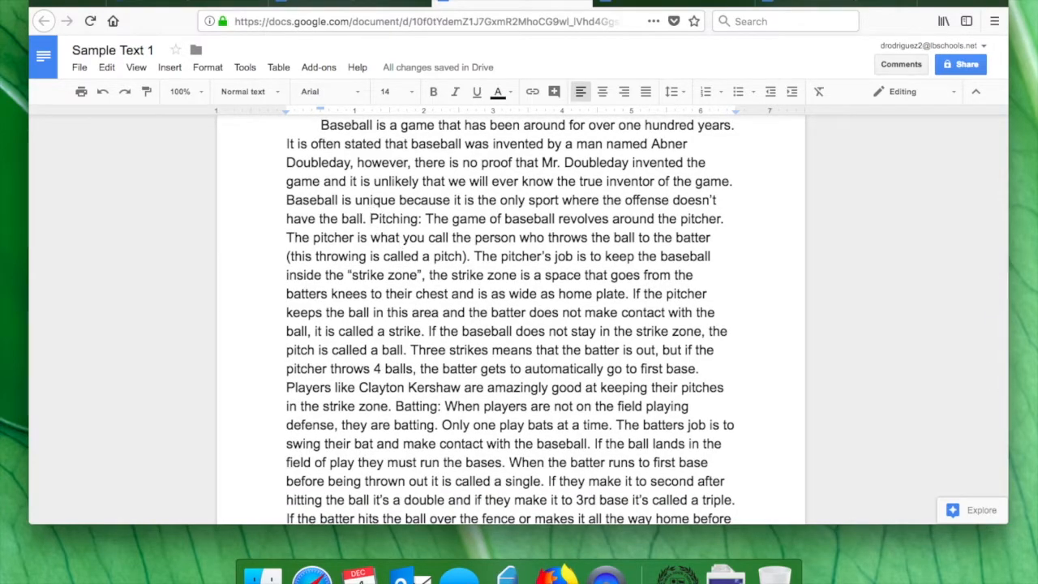
key(Return)
scroll(320, 215, up, 3)
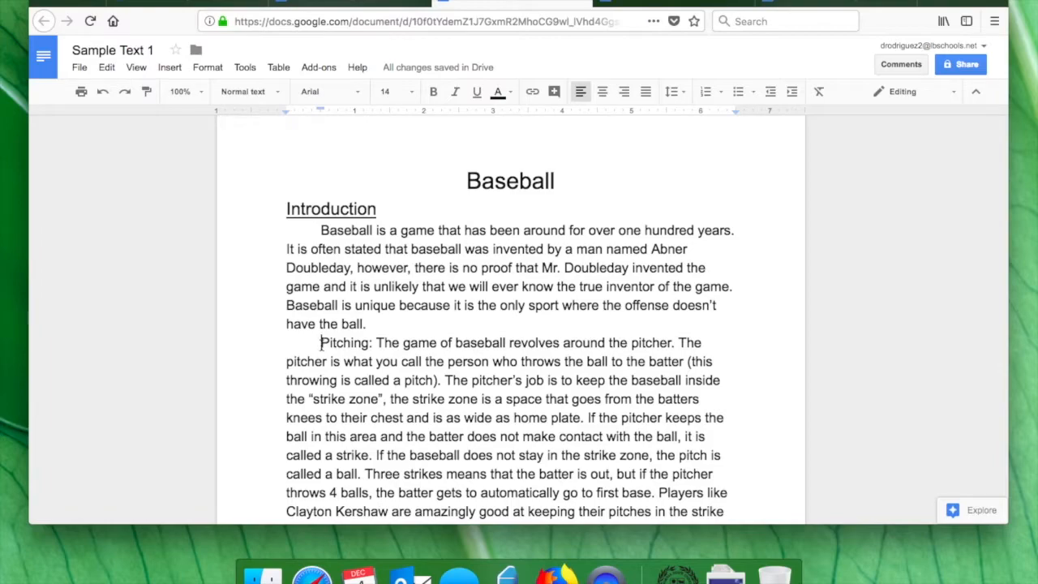
Start a new paragraph at "Batting:" after the last sentence of the Pitching section
scroll(321, 343, down, 1)
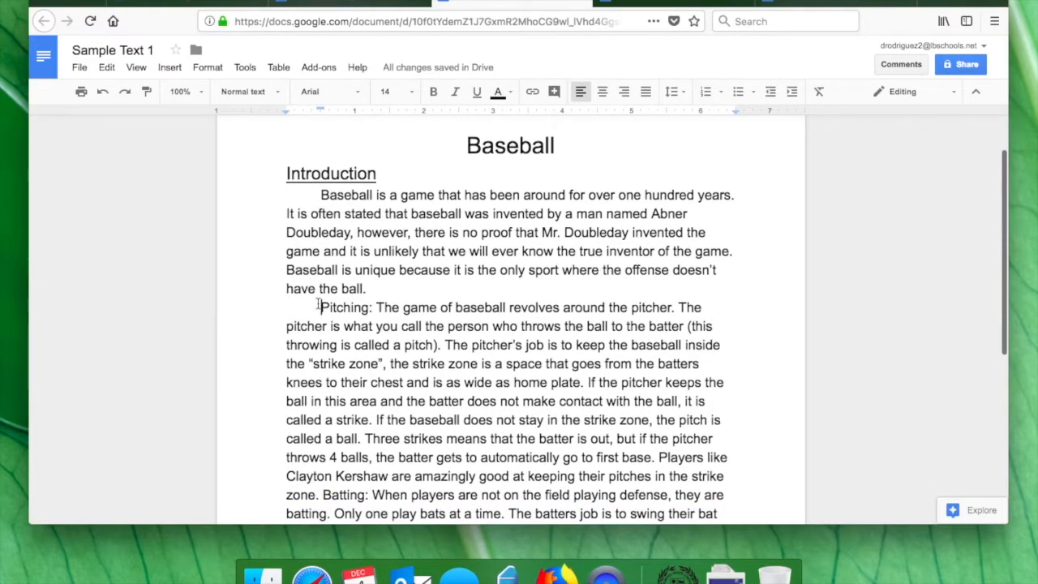
scroll(320, 303, down, 1)
scroll(319, 302, down, 3)
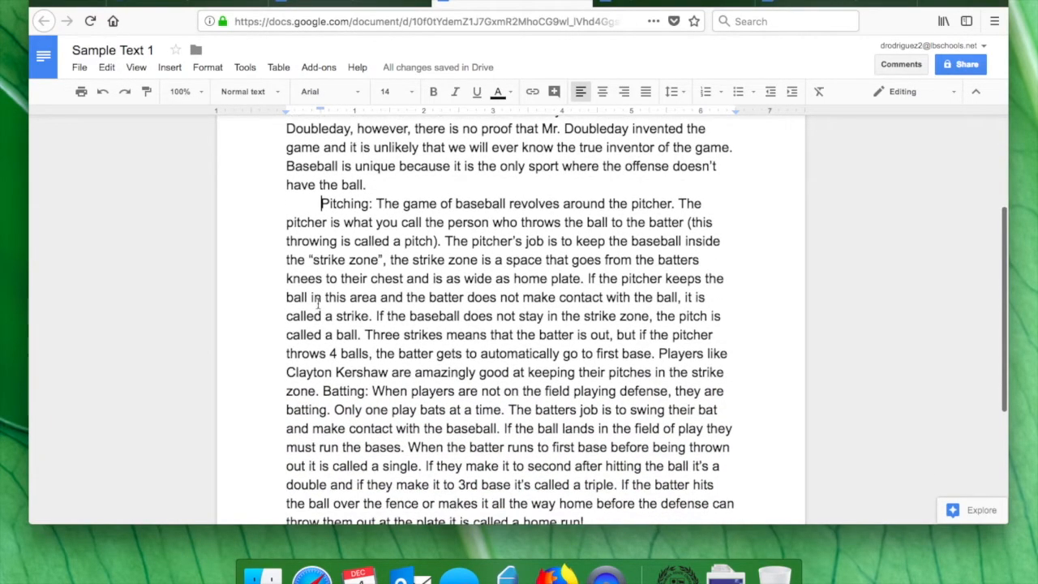
click(323, 383)
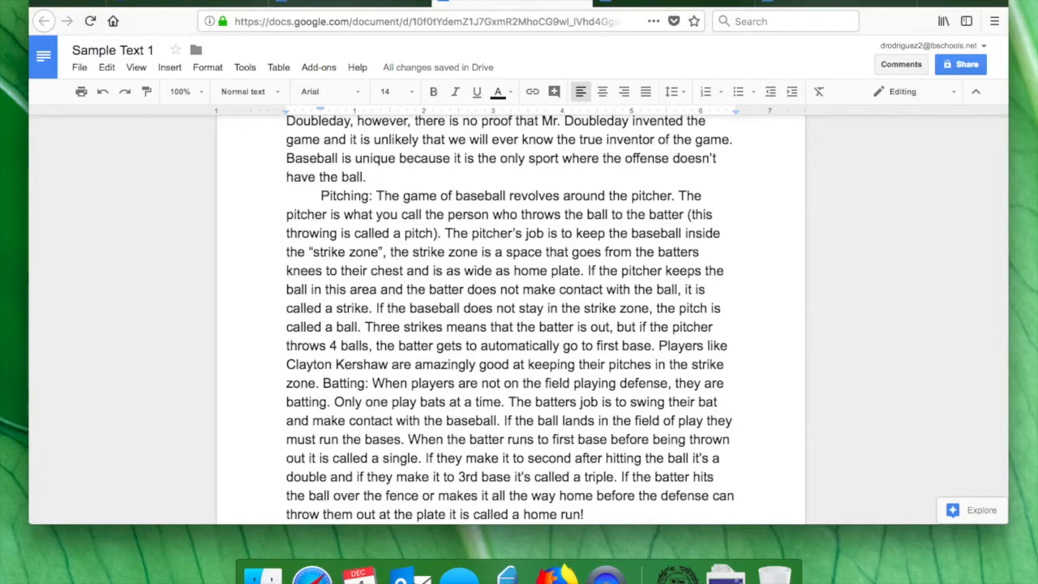
key(Return)
Put "Pitching" on its own line above its paragraph, removing its first-line indent and its colon
scroll(344, 241, up, 2)
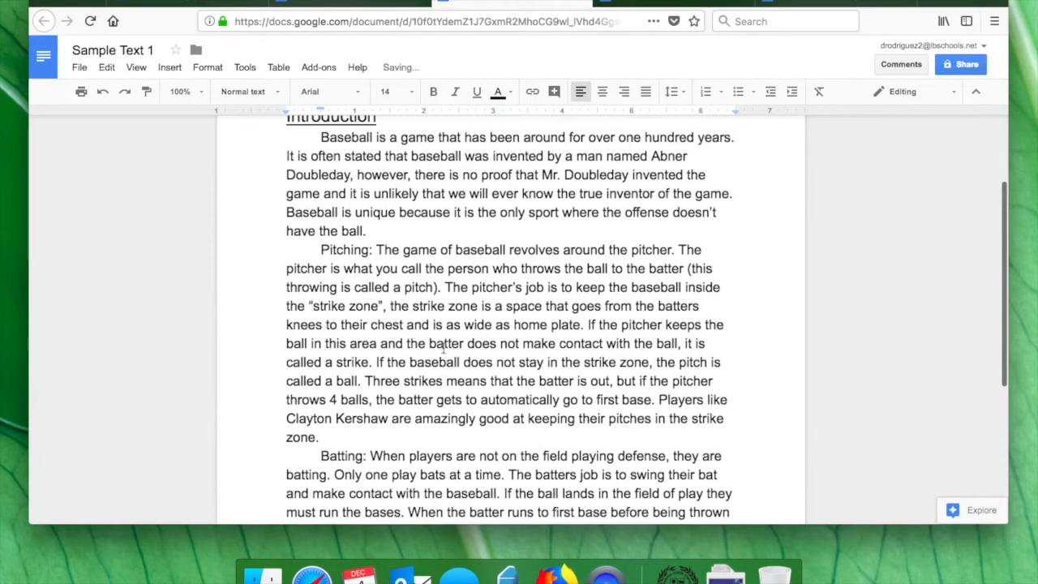
click(376, 250)
key(Return)
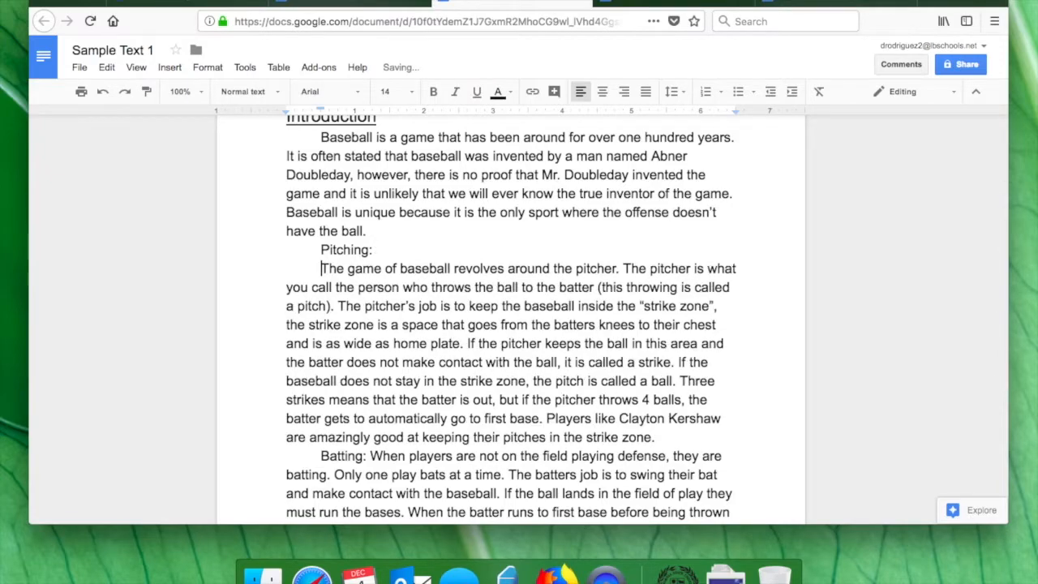
click(321, 250)
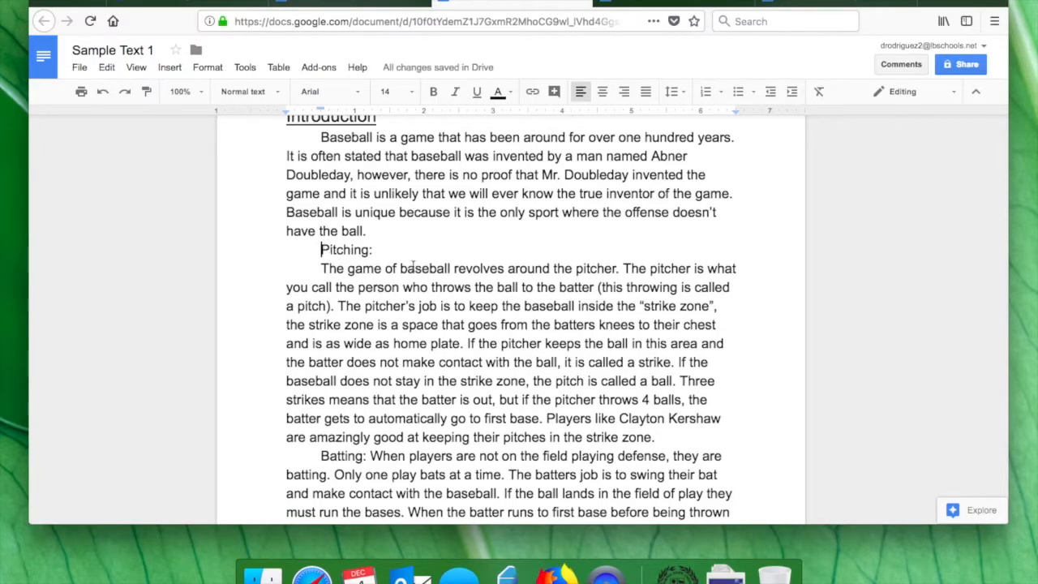
key(BackSpace)
click(351, 241)
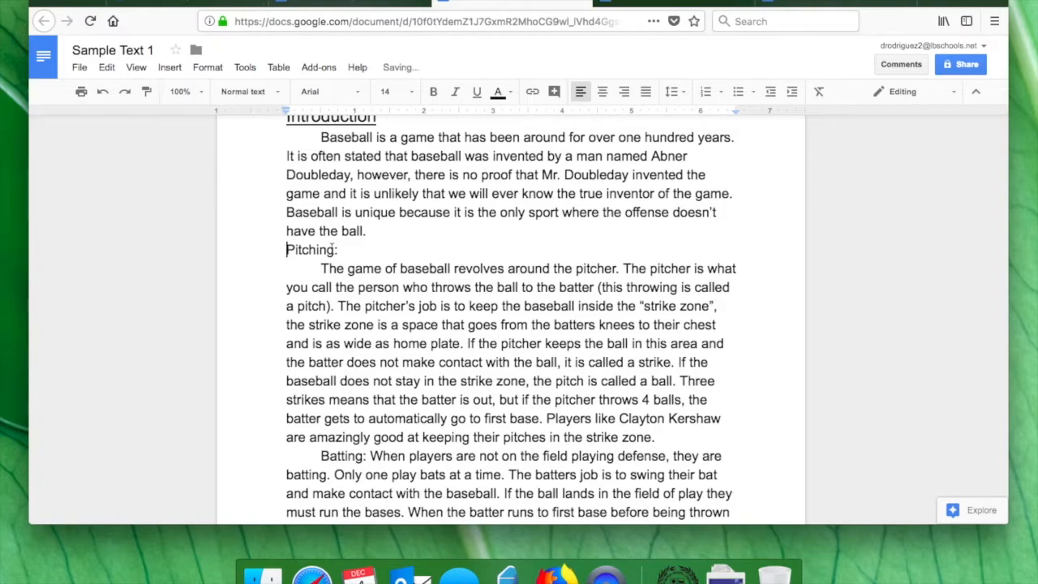
key(BackSpace)
Set the "Pitching" heading to font size 18 and underline it
double_click(288, 250)
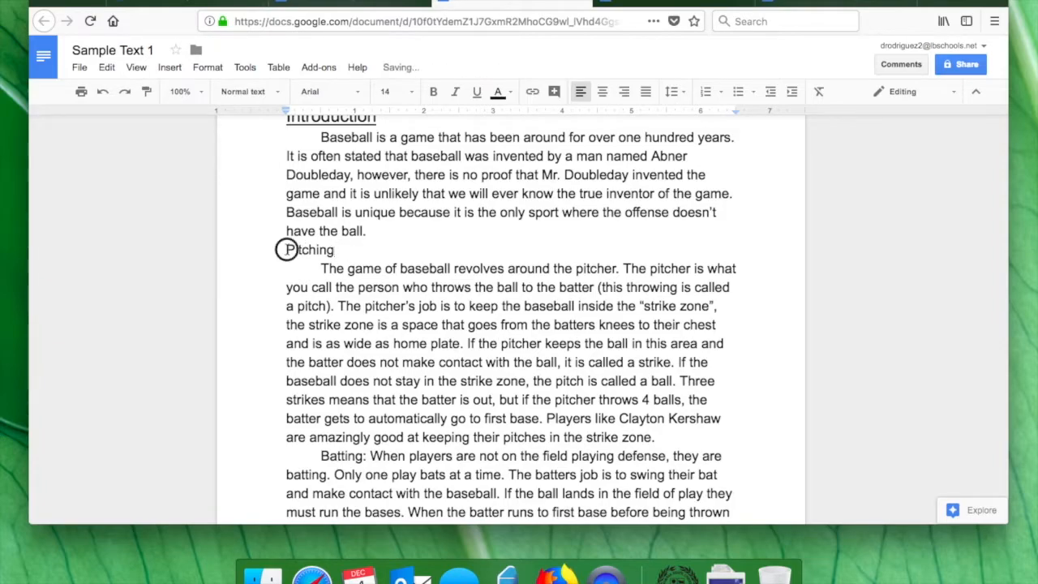
click(410, 92)
click(390, 235)
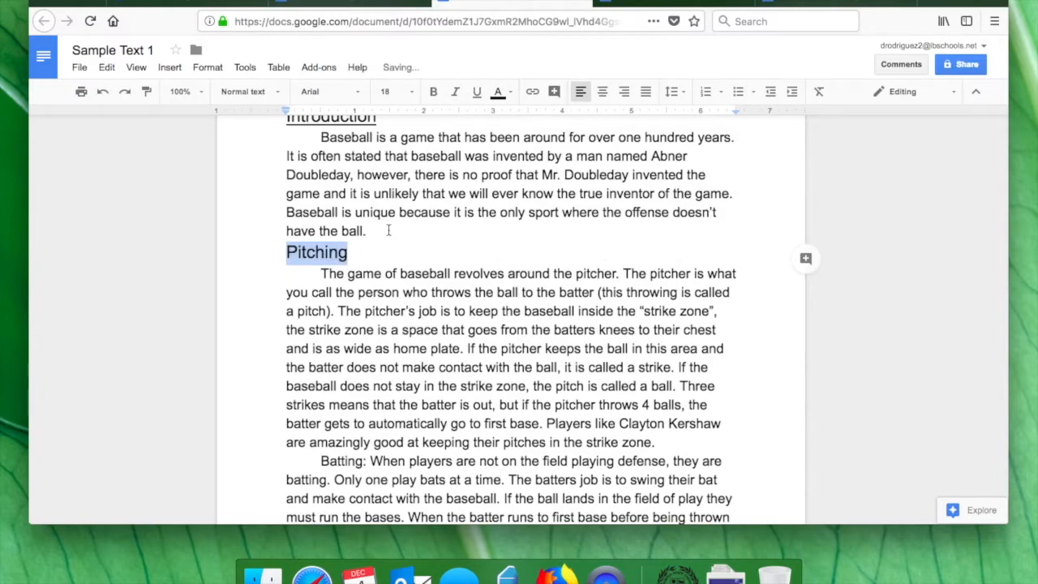
click(478, 93)
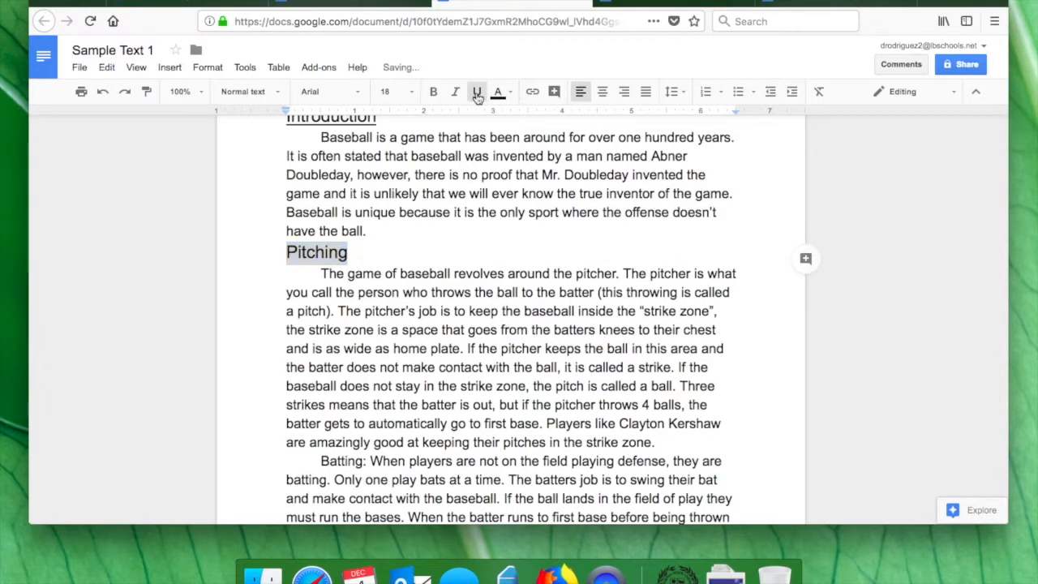
Put "Batting" on its own line above its paragraph, removing its first-line indent and its colon
scroll(394, 302, down, 5)
click(367, 288)
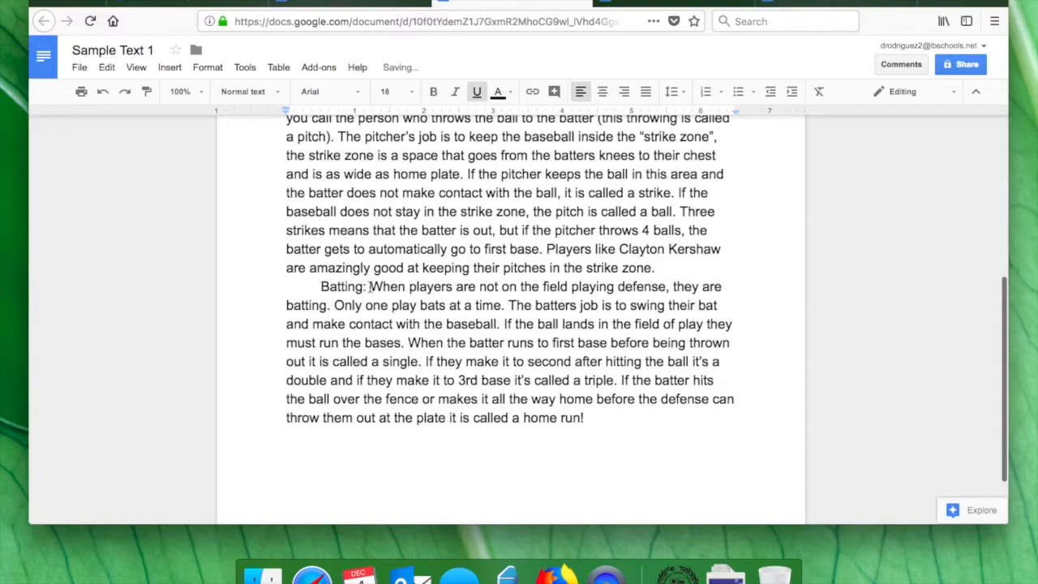
key(Return)
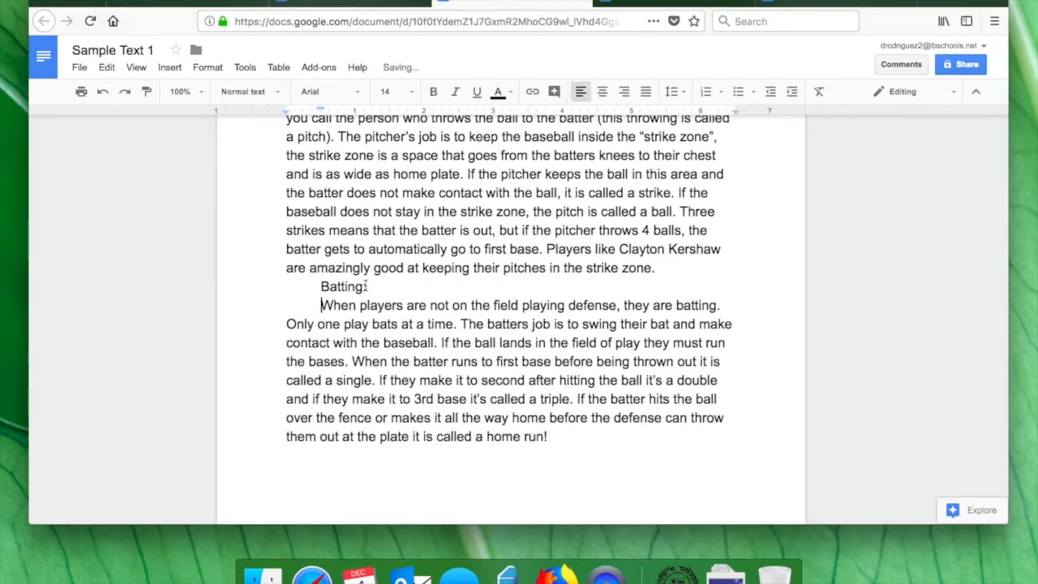
key(Up)
key(BackSpace)
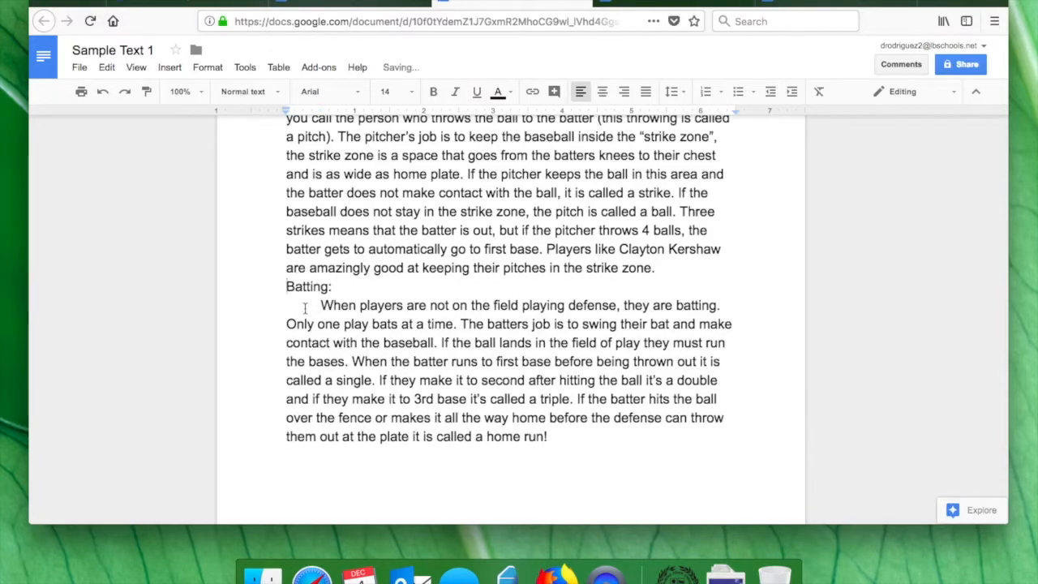
click(335, 287)
key(BackSpace)
Set the "Batting" heading to font size 18, underline it and look over the formatted sections
double_click(285, 287)
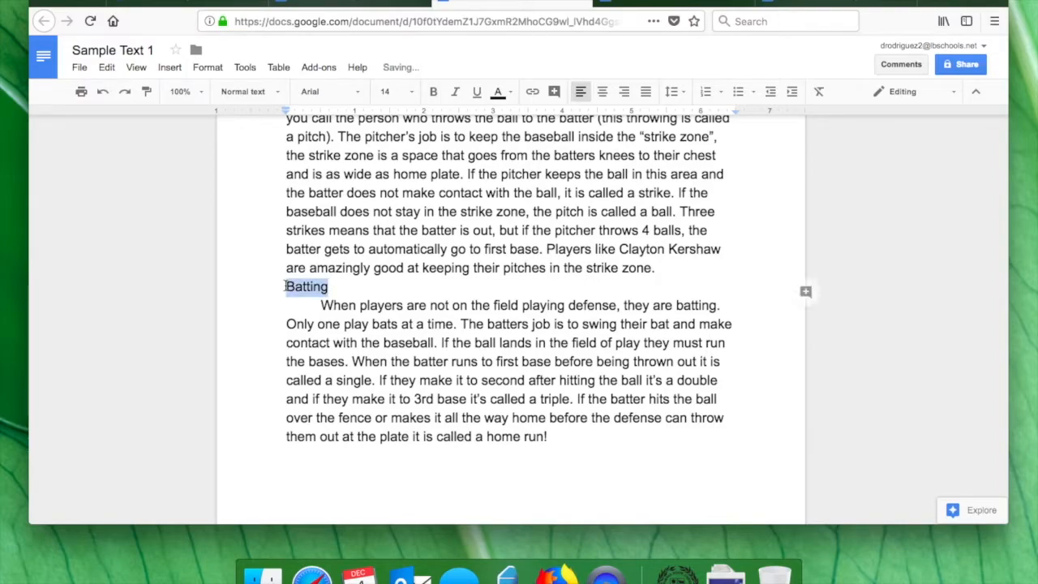
click(416, 94)
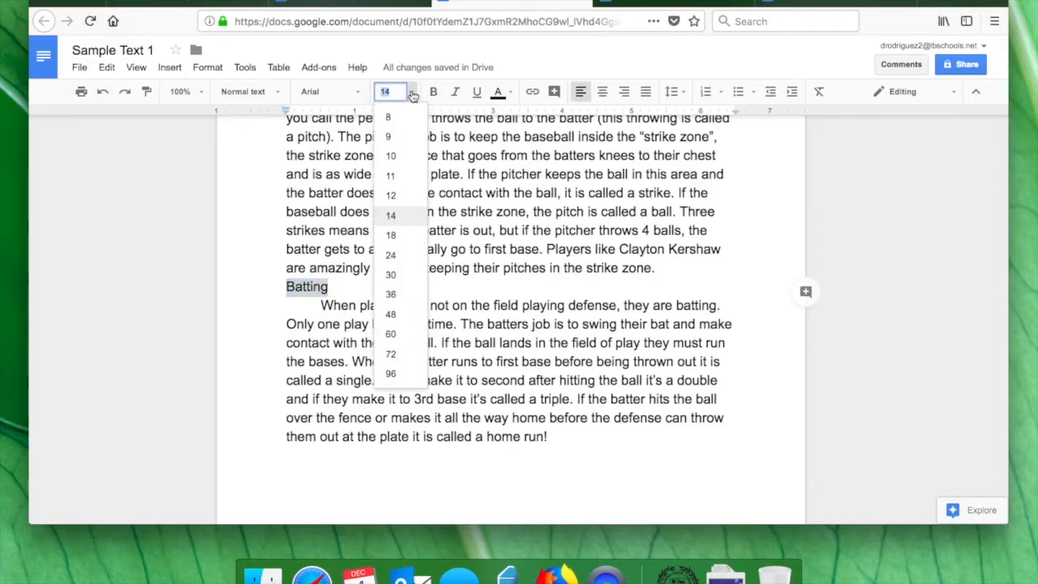
click(394, 235)
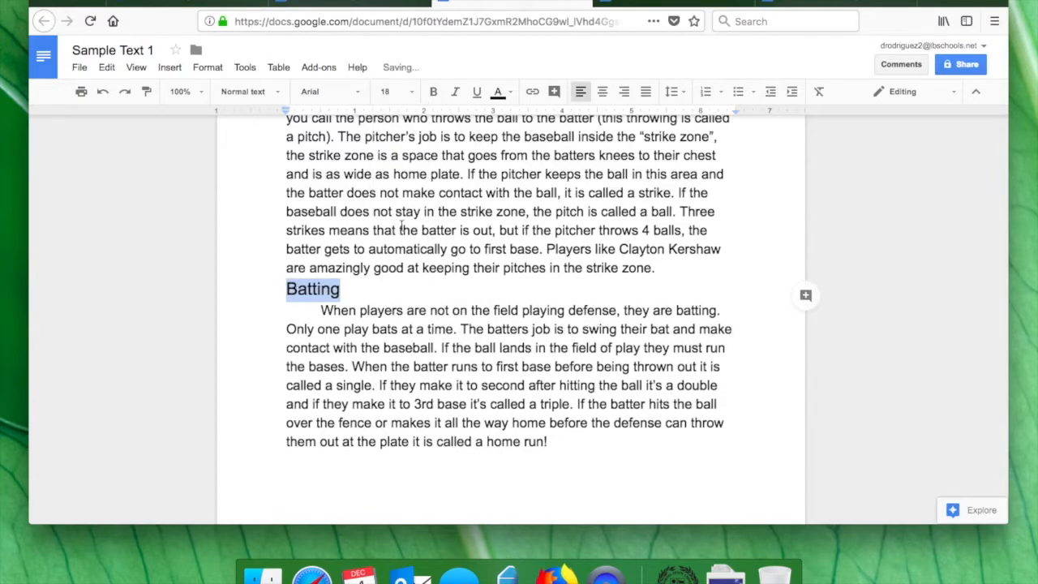
click(477, 92)
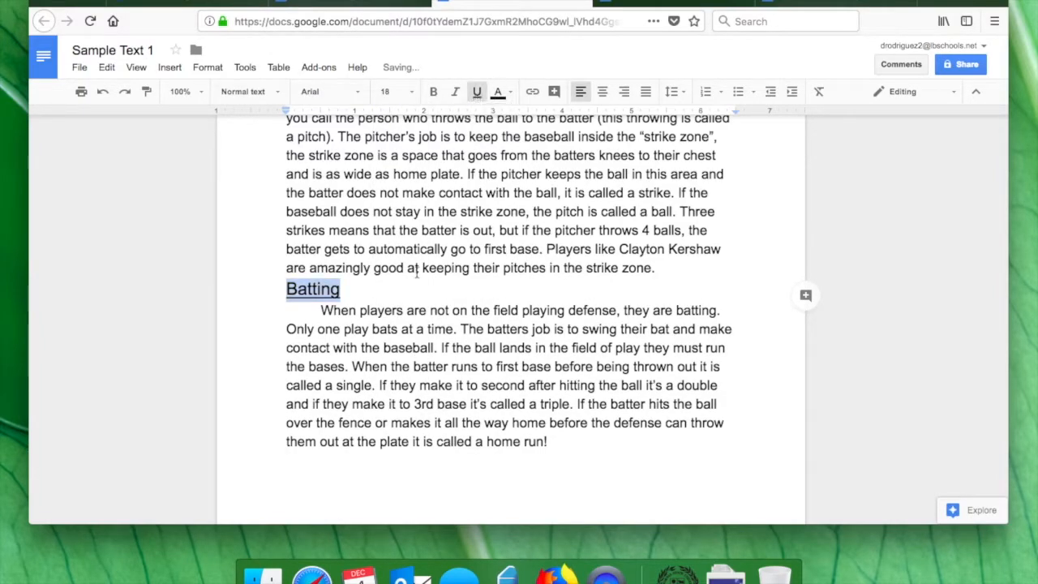
click(575, 443)
scroll(329, 313, up, 5)
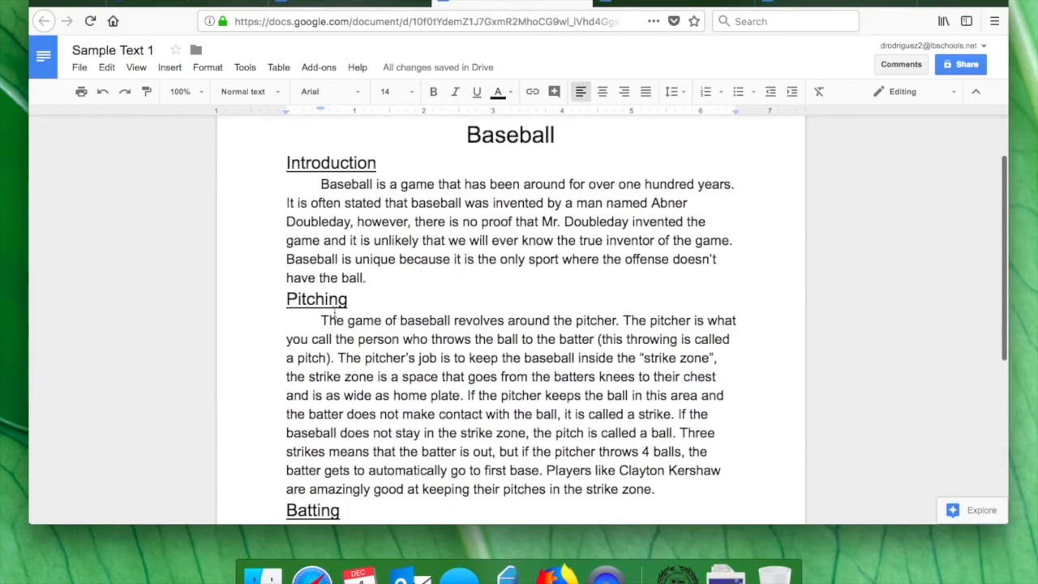
scroll(333, 312, down, 5)
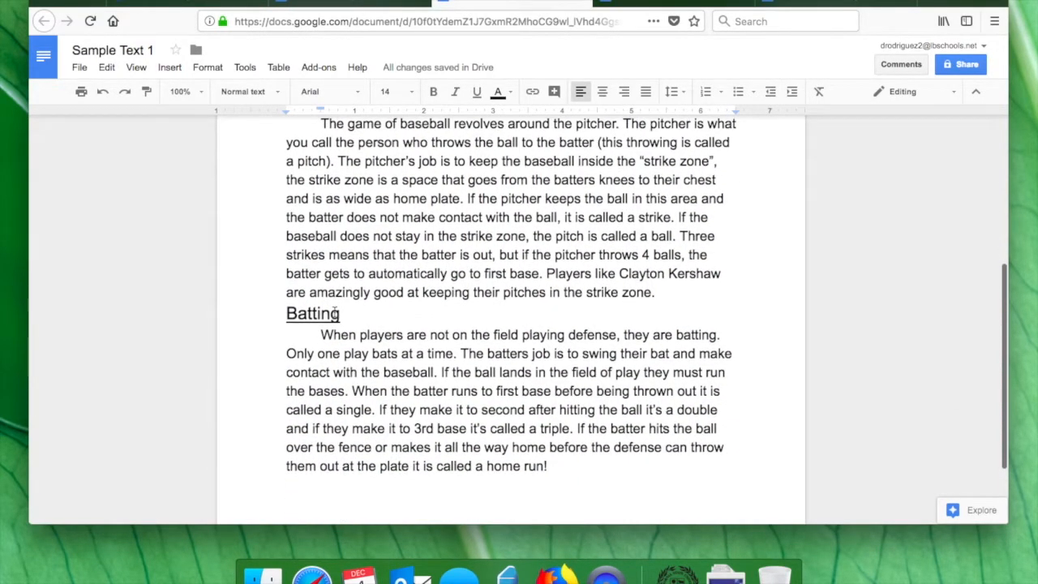
Set the line spacing of the whole Baseball document to Double and look over the result
scroll(335, 313, up, 5)
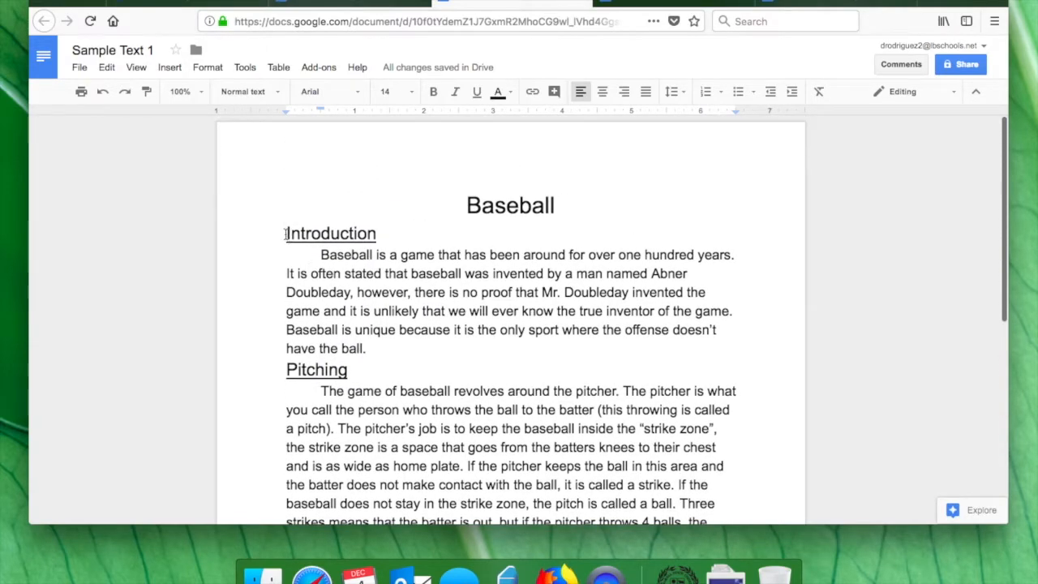
scroll(282, 233, down, 5)
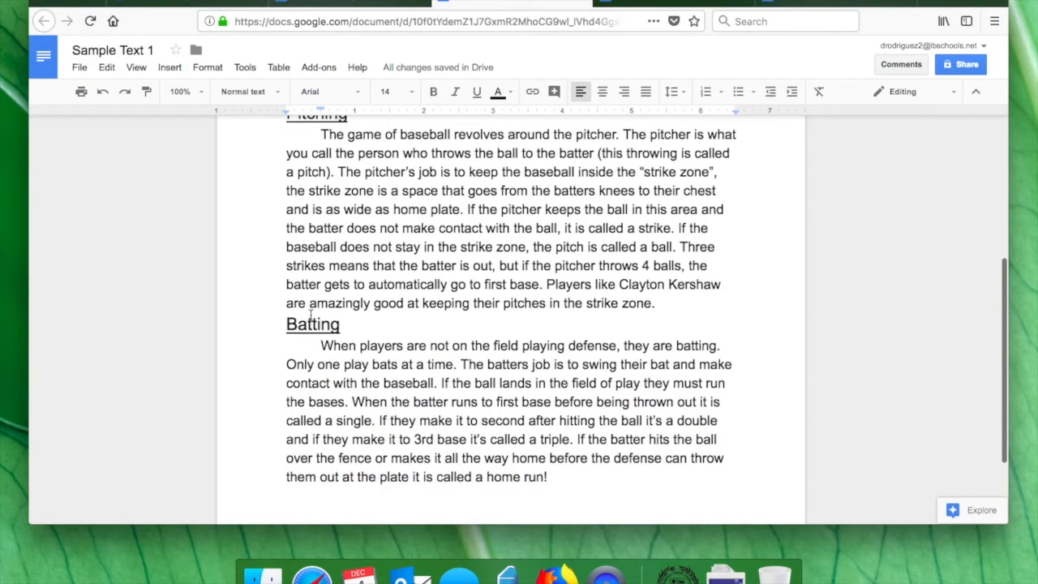
drag(550, 479, 300, 187)
click(547, 484)
scroll(590, 470, up, 3)
scroll(592, 468, up, 1)
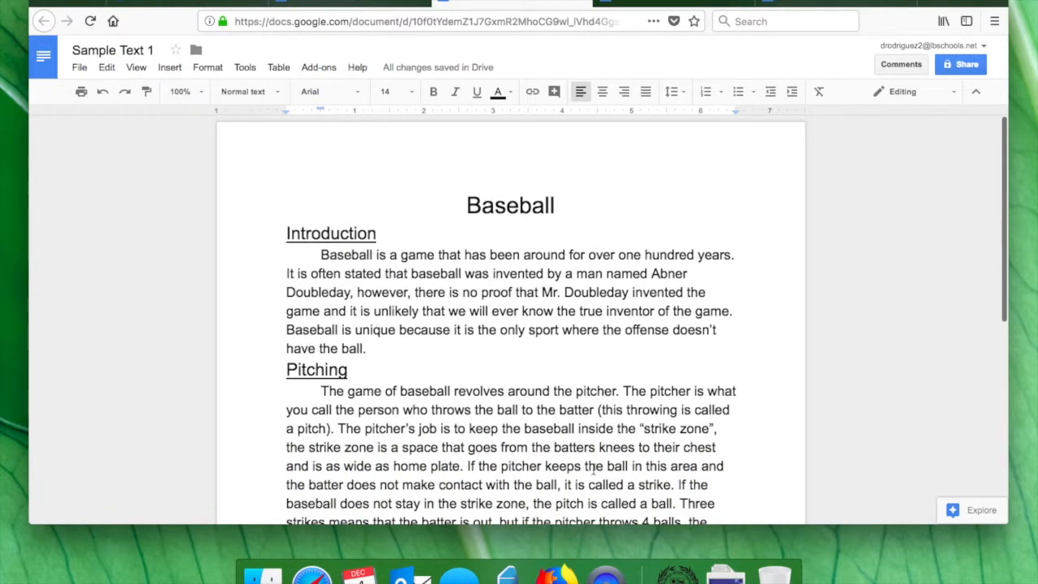
key(super+a)
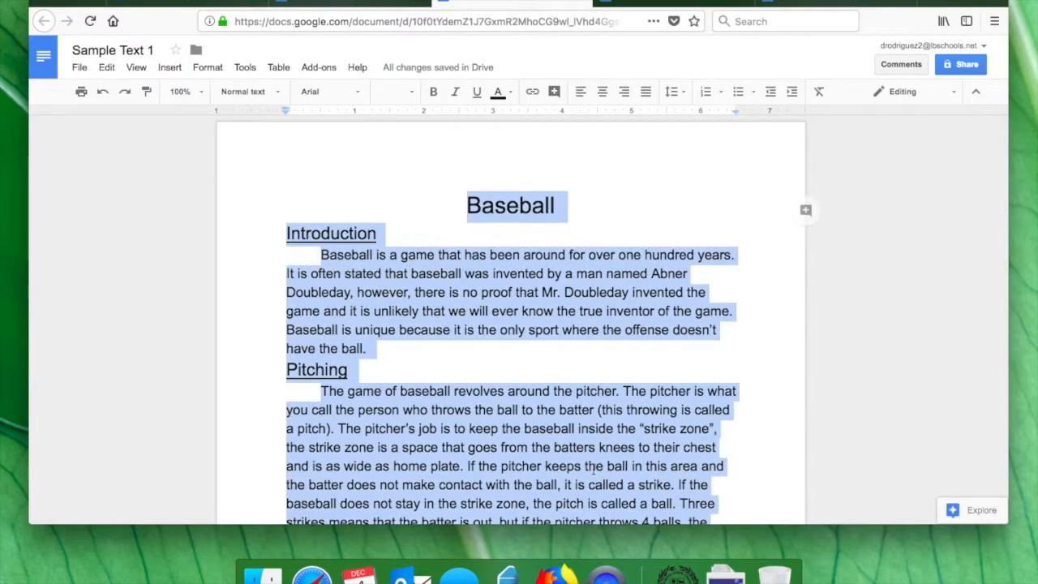
click(678, 94)
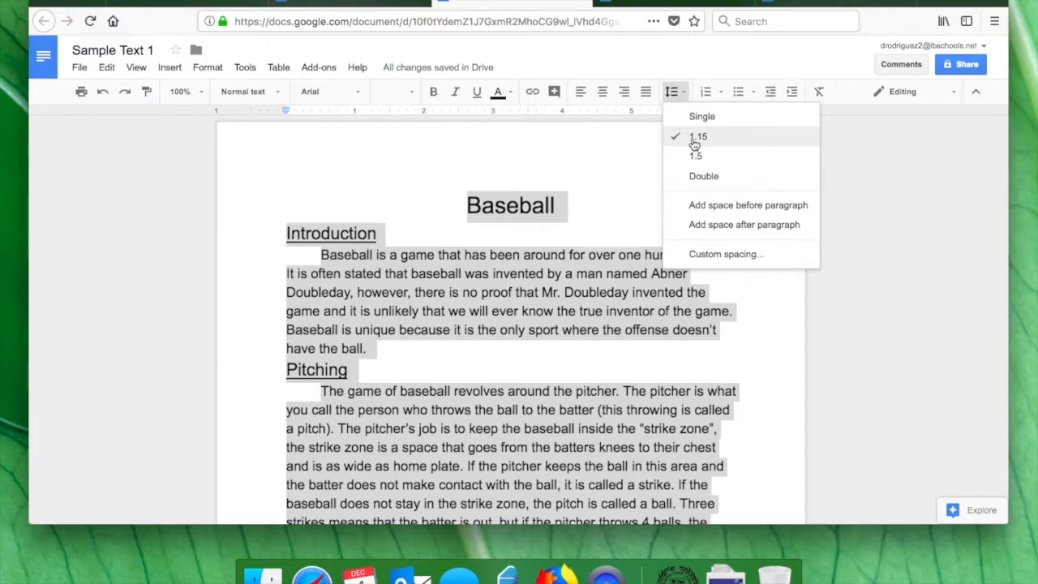
click(698, 176)
click(561, 299)
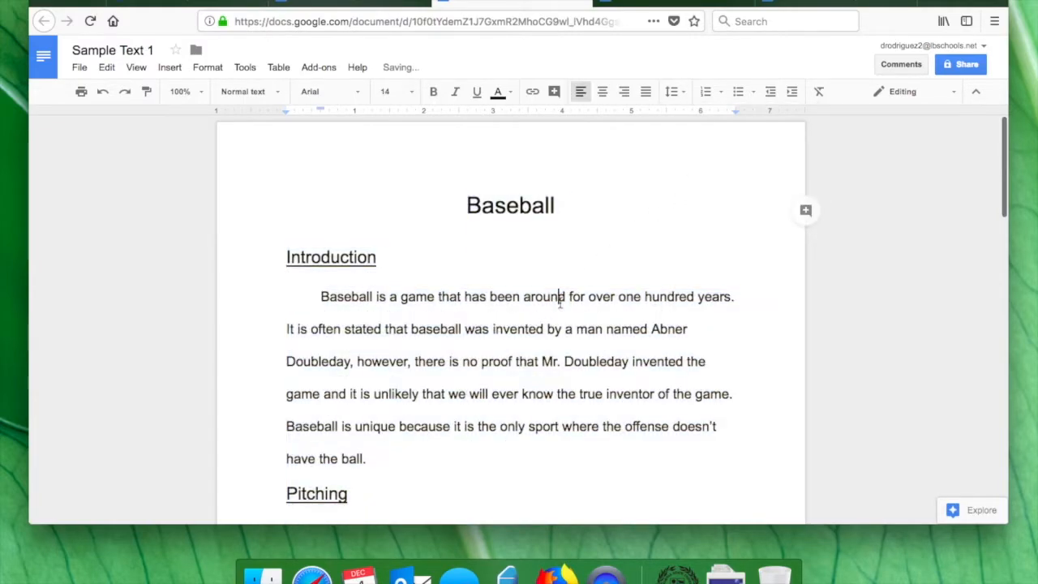
scroll(560, 303, down, 6)
scroll(523, 340, down, 12)
scroll(523, 341, up, 18)
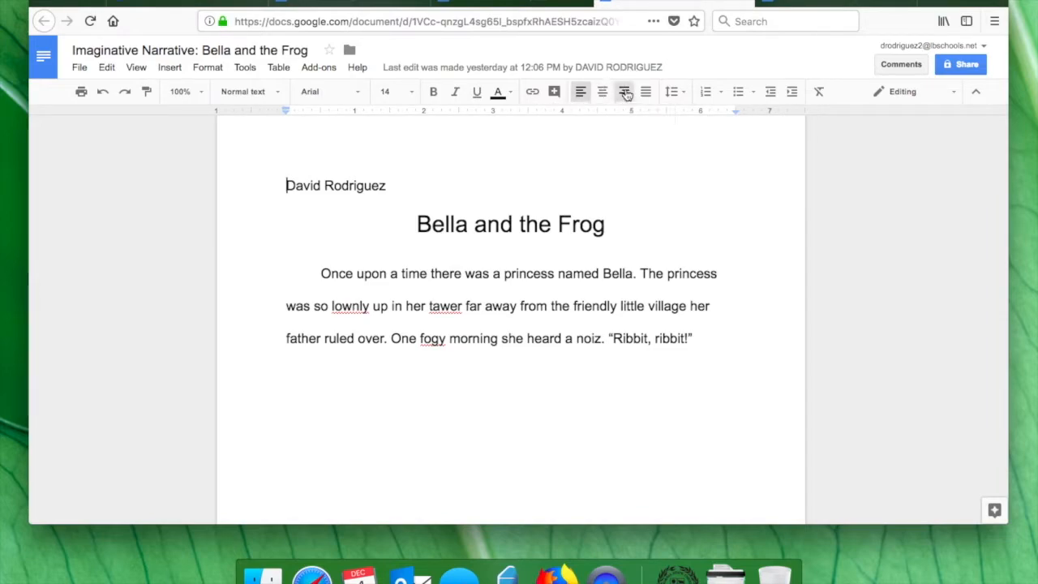
Right-align the author's name line above the title in the Bella and the Frog story
click(627, 94)
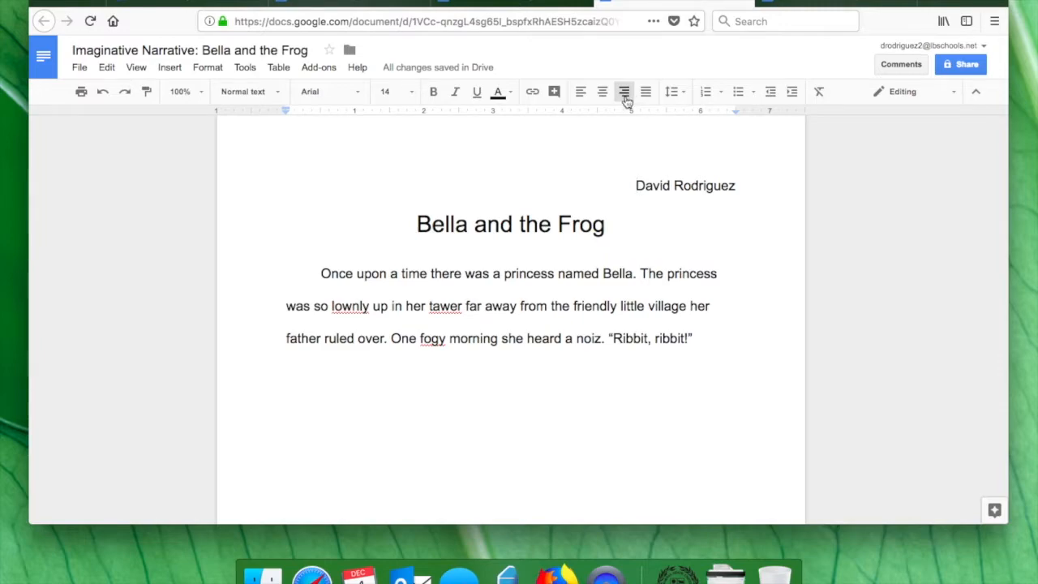
click(583, 92)
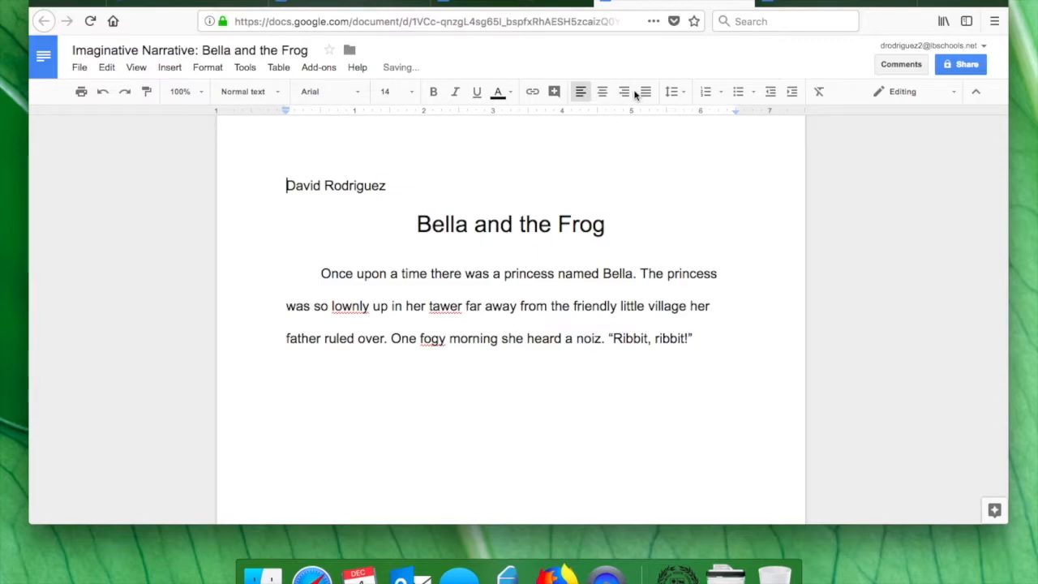
click(625, 91)
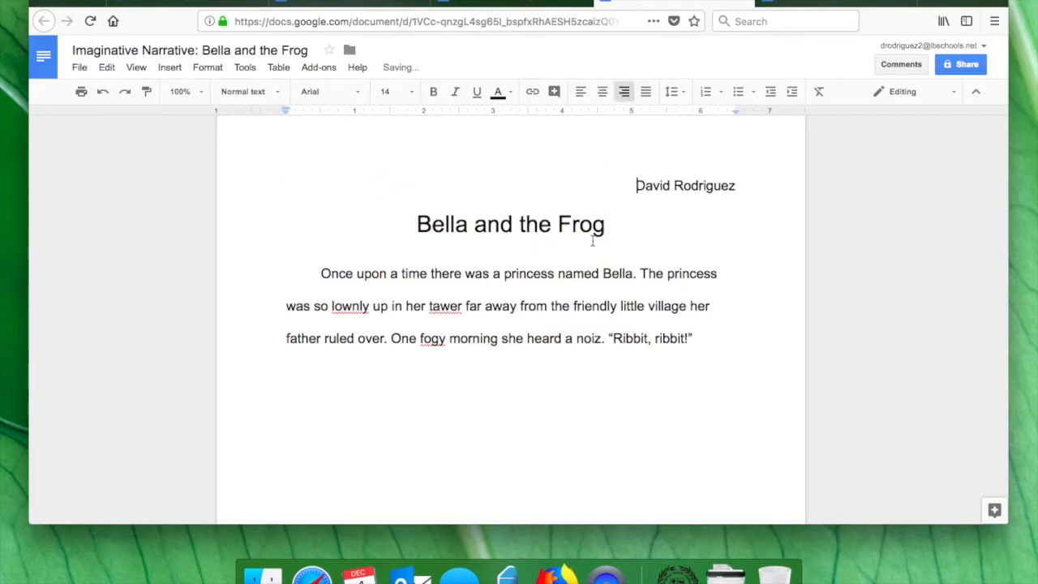
Correct the misspelled word "lownly" in the story paragraph to the suggested spelling "lonely"
scroll(593, 241, down, 1)
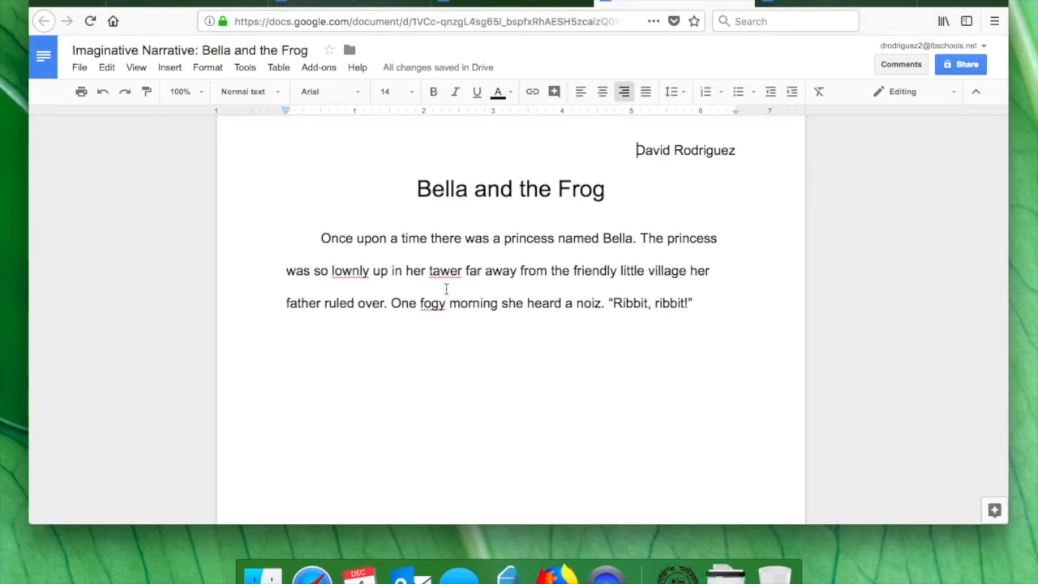
scroll(444, 317, down, 1)
scroll(444, 316, up, 1)
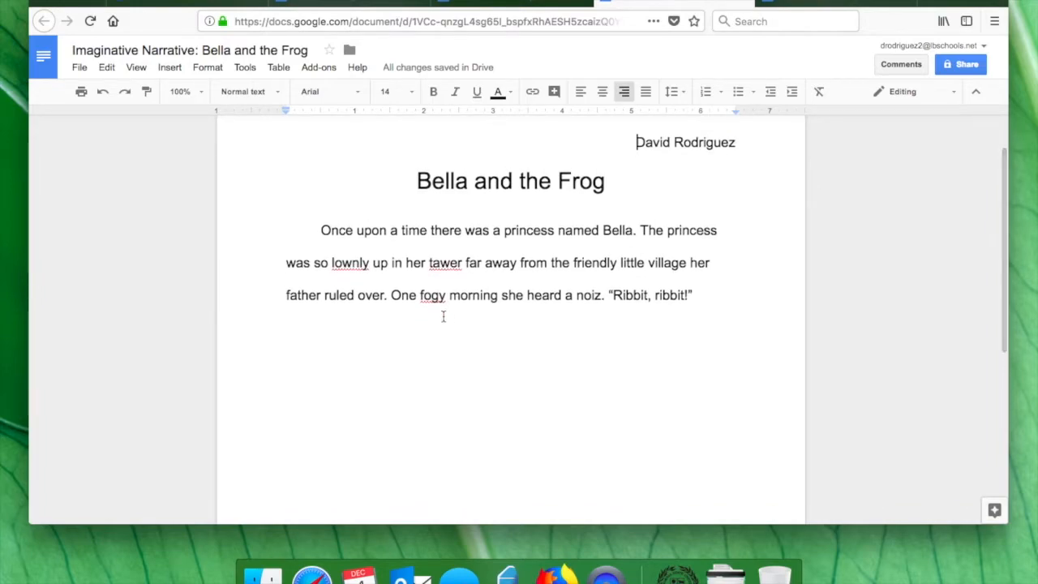
scroll(444, 316, up, 1)
scroll(444, 316, up, 1)
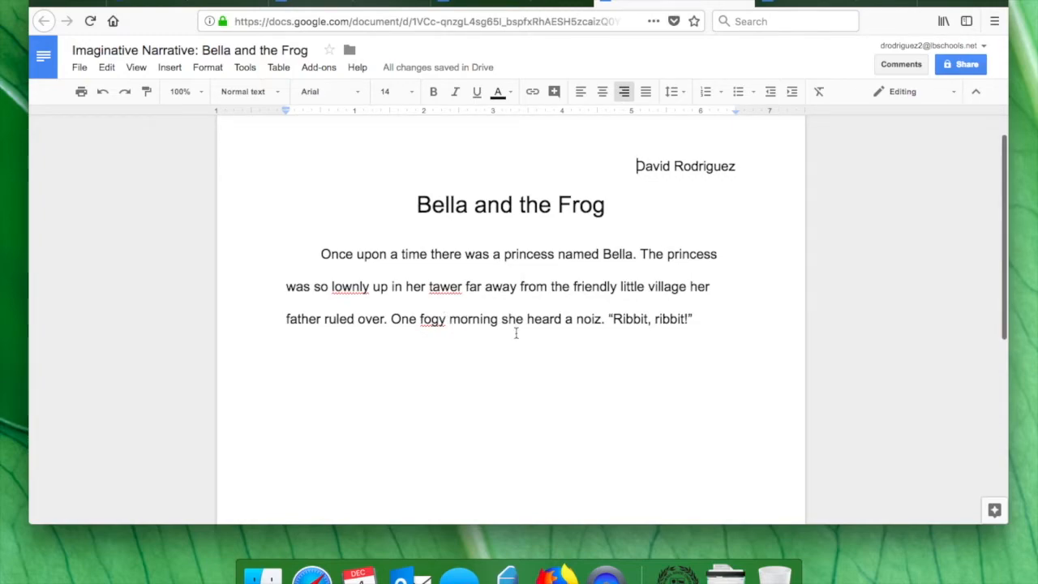
click(368, 287)
drag(368, 286, 331, 294)
click(376, 290)
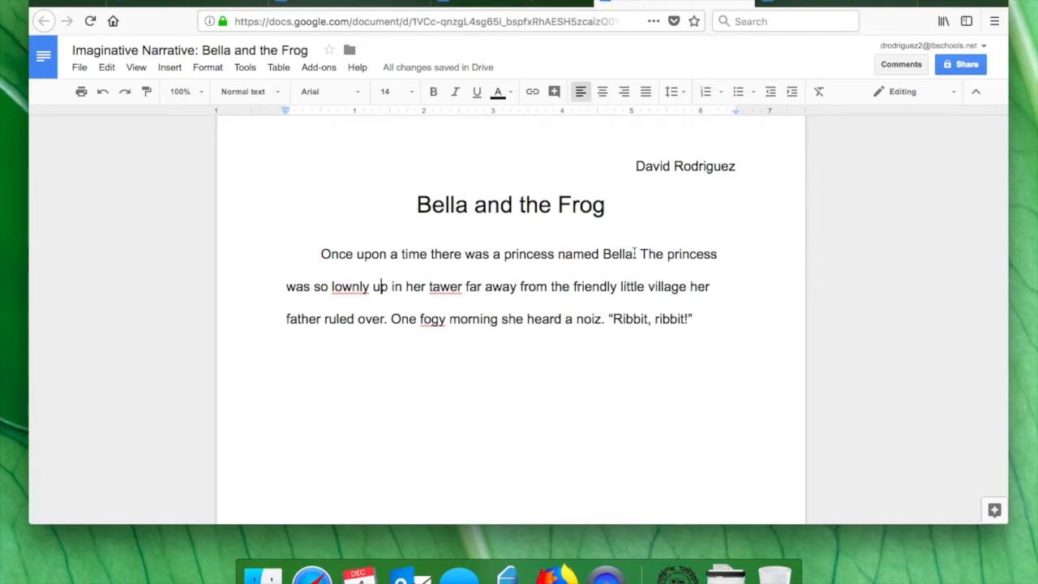
click(388, 291)
right_click(340, 290)
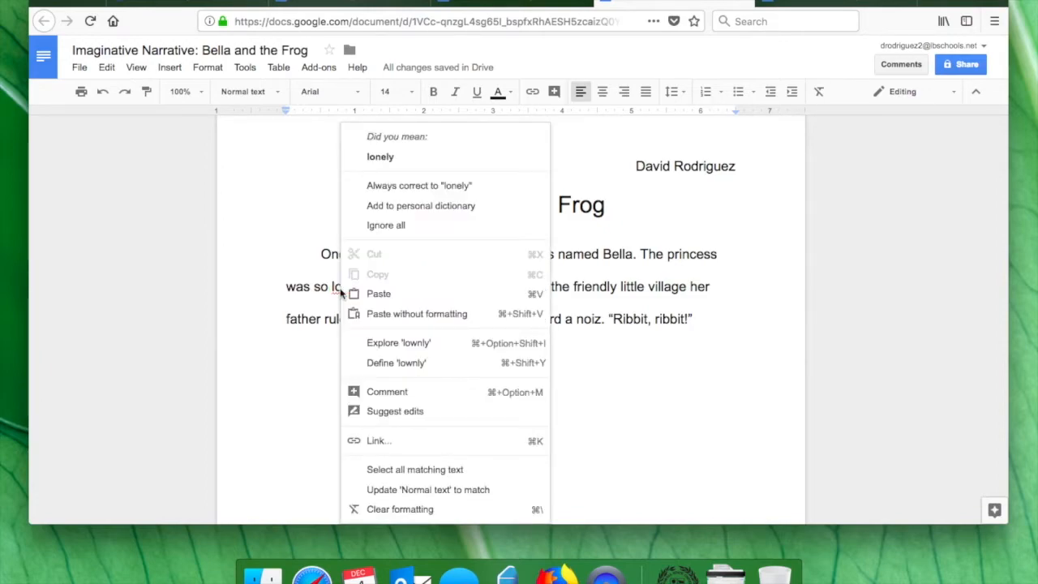
click(407, 163)
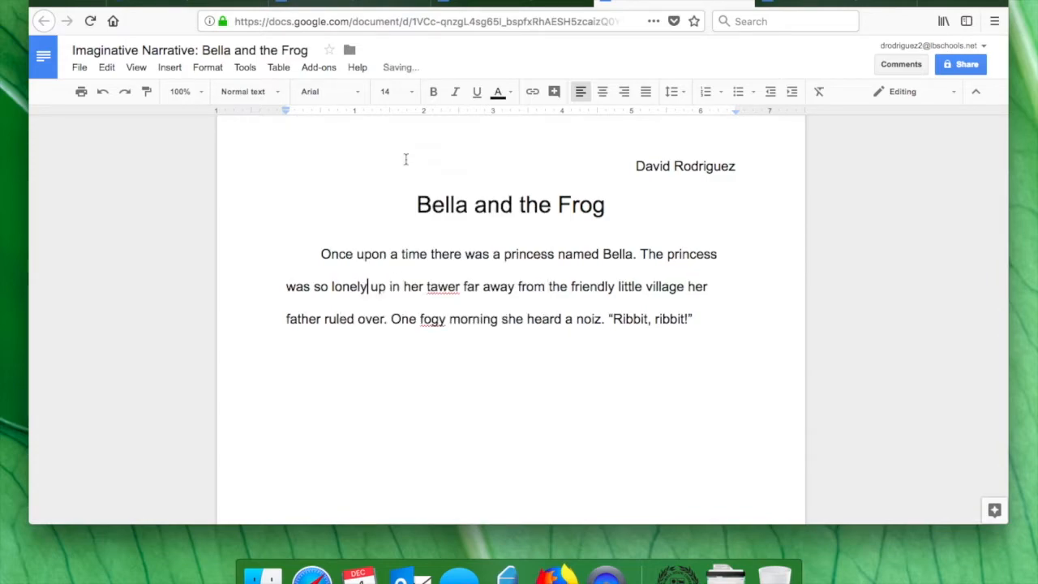
Correct "tawer" to "tower" and "fogy" to "foggy" in the story paragraph using the spelling suggestions
right_click(442, 290)
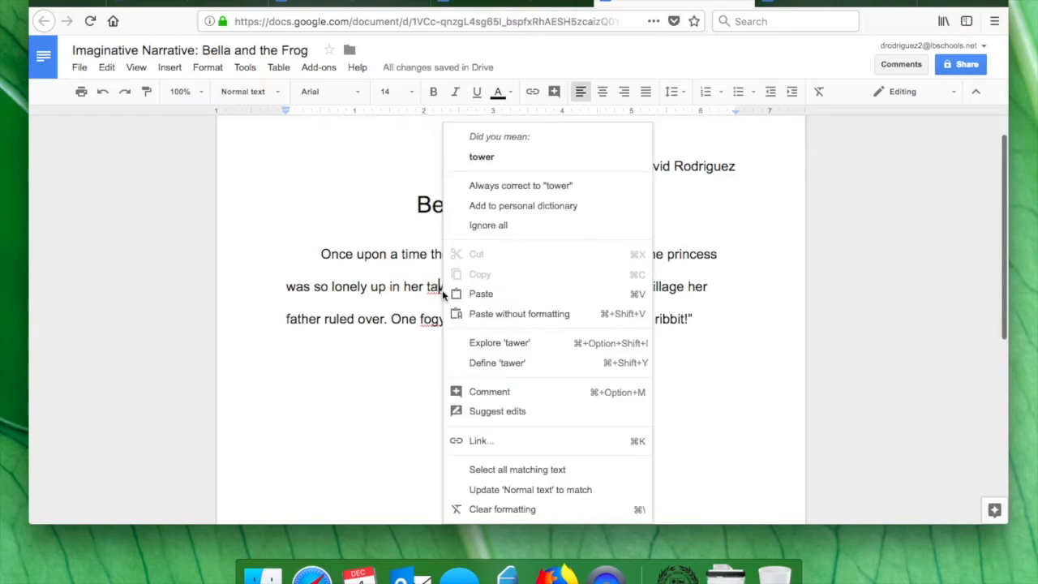
click(509, 163)
scroll(531, 260, down, 1)
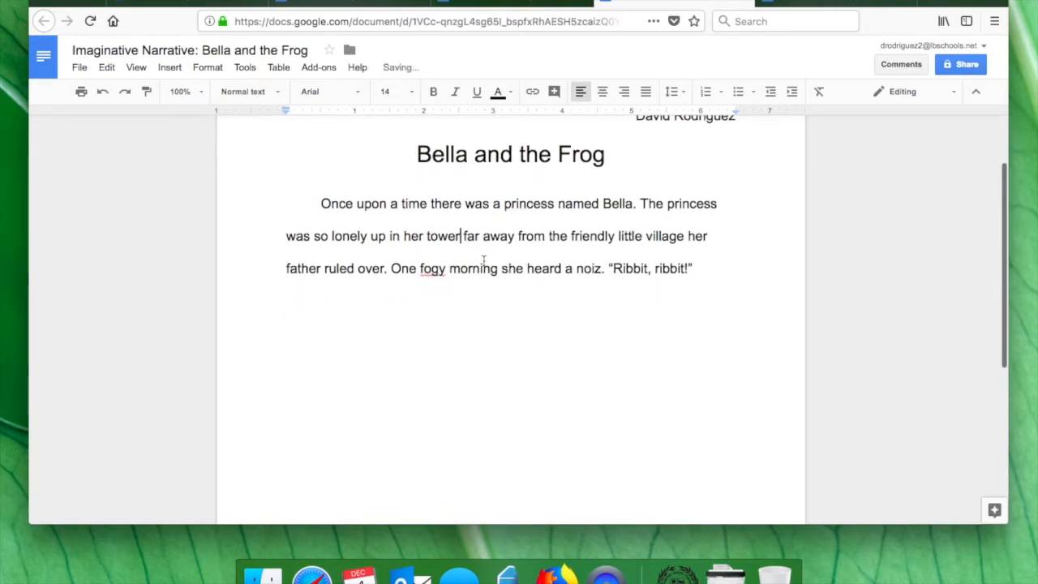
scroll(483, 260, up, 1)
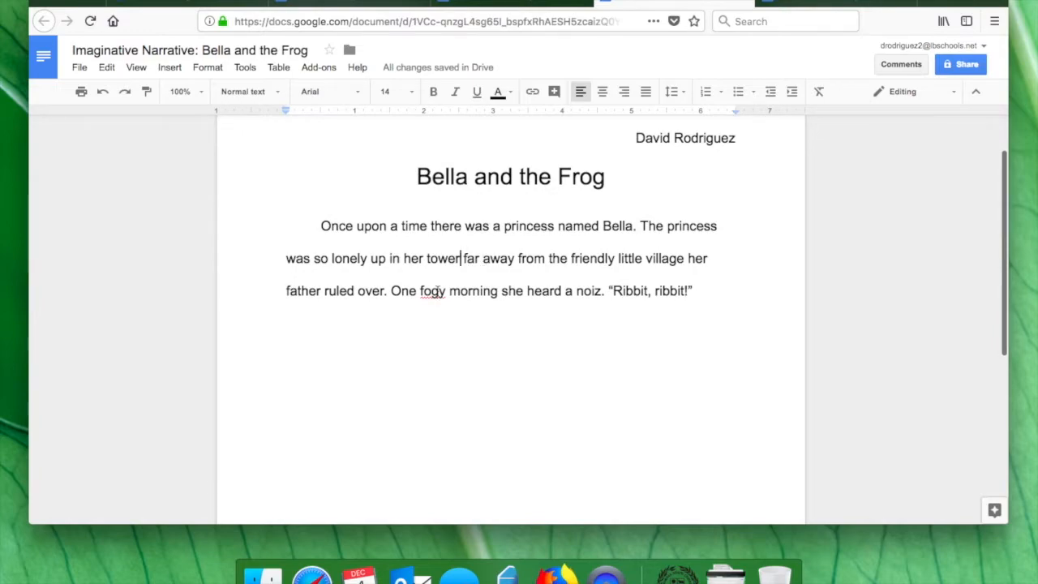
right_click(435, 291)
click(498, 157)
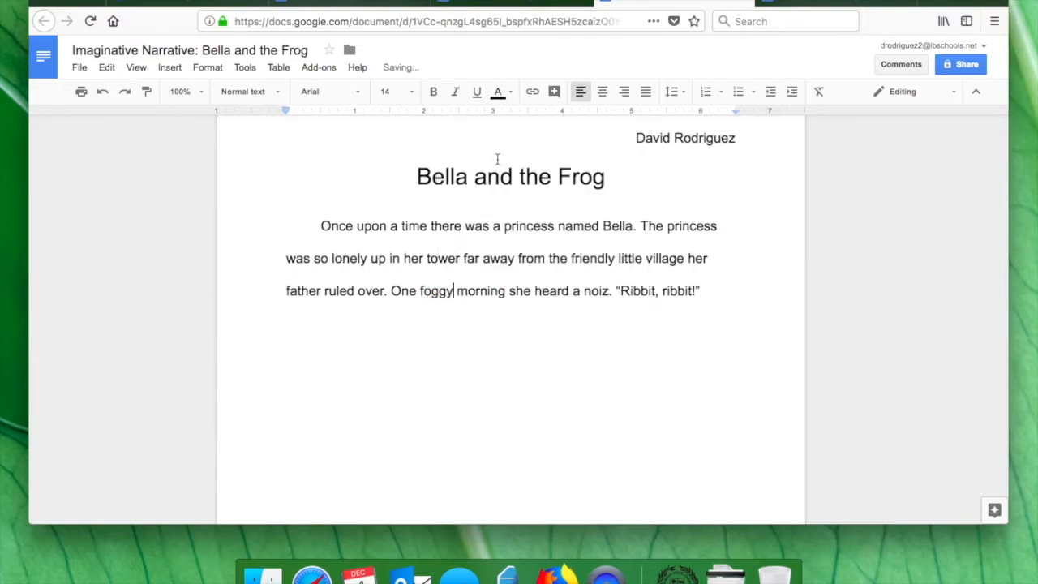
Correct "noiz" to "noise" in the story's last sentence, keeping a single period after it
scroll(452, 275, down, 1)
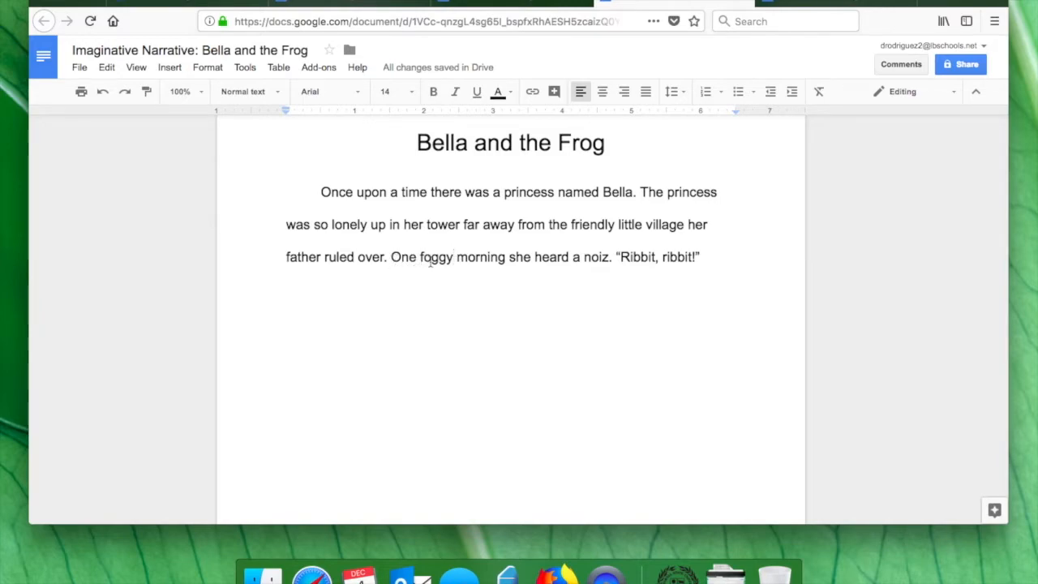
click(611, 255)
text(.)
click(605, 256)
key(BackSpace)
text(se)
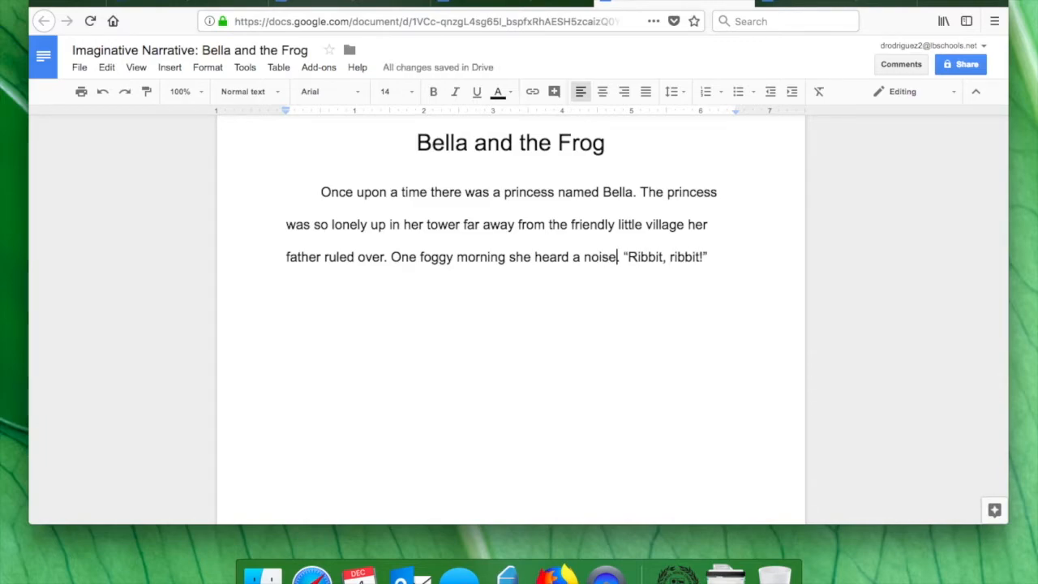
text(.)
click(712, 257)
key(BackSpace)
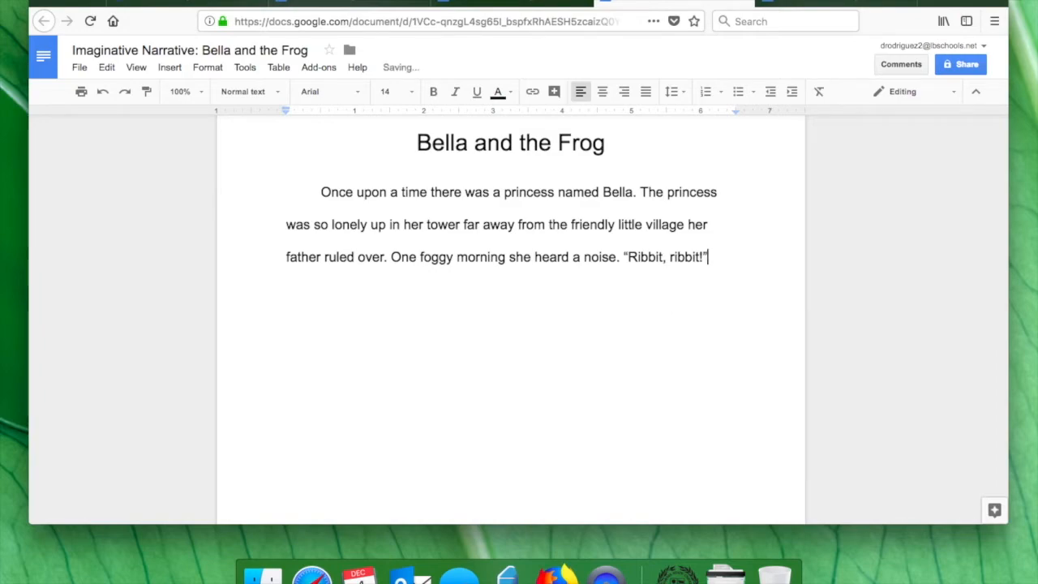
Start a bulleted list two lines below the story paragraph with the items "Idea #1", "Idea #2" and "D"
key(Return)
key(Return)
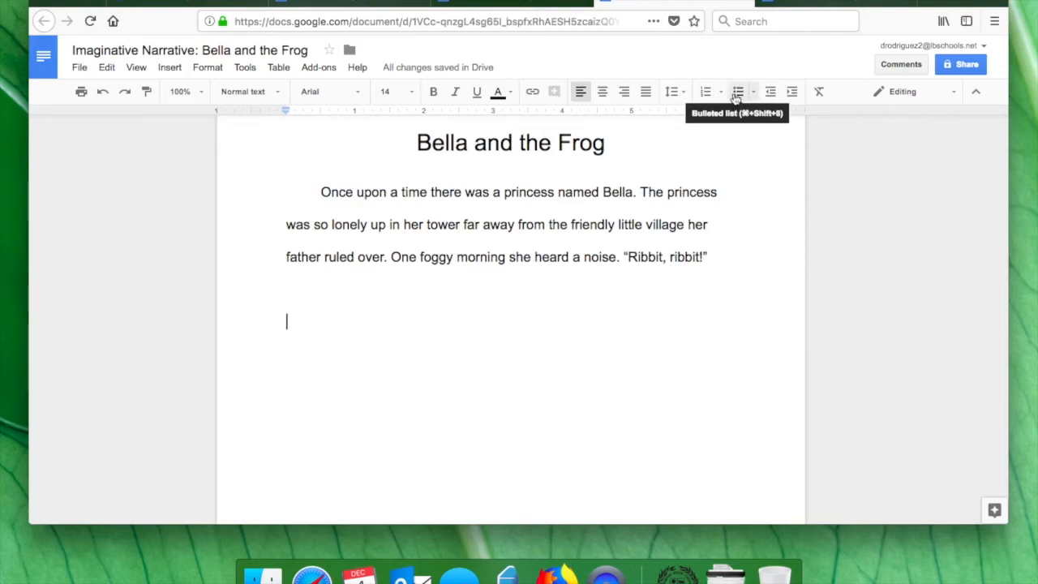
click(738, 94)
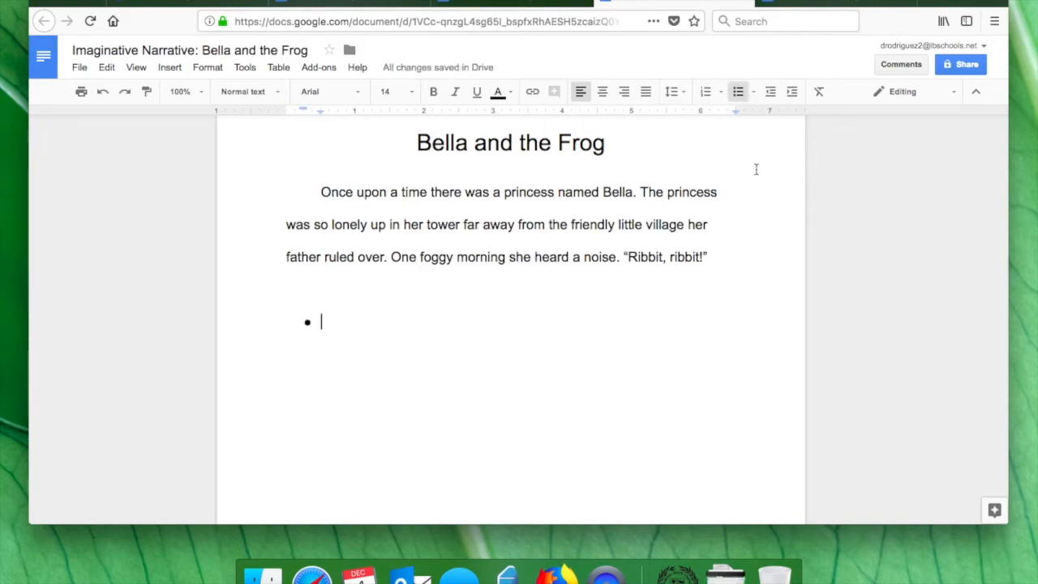
text(IDead)
key(BackSpace)
key(BackSpace)
key(BackSpace)
key(BackSpace)
text(dea #1)
key(Return)
text(Idea)
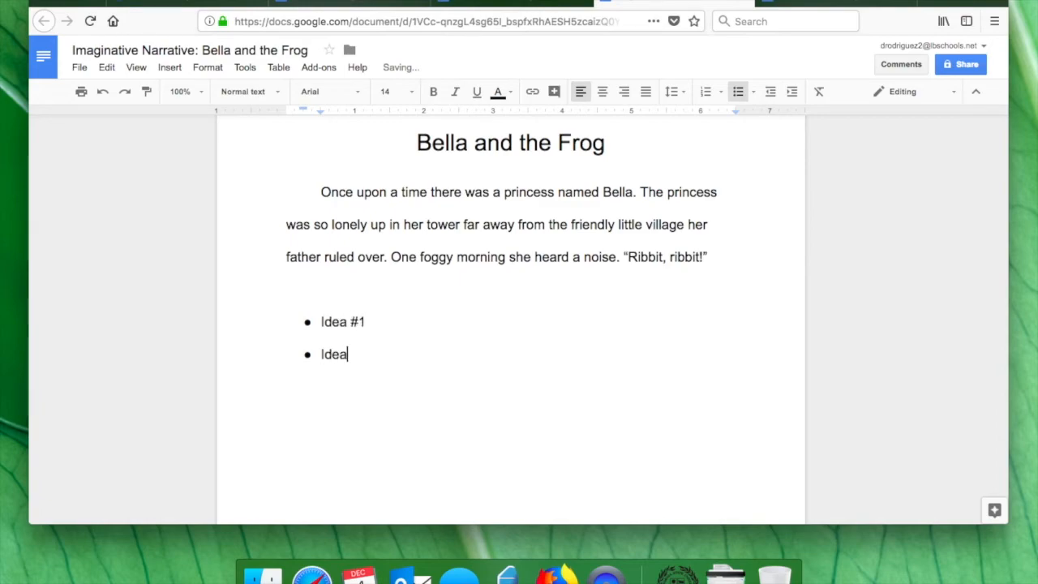
text( #2)
key(Return)
text(D)
key(Return)
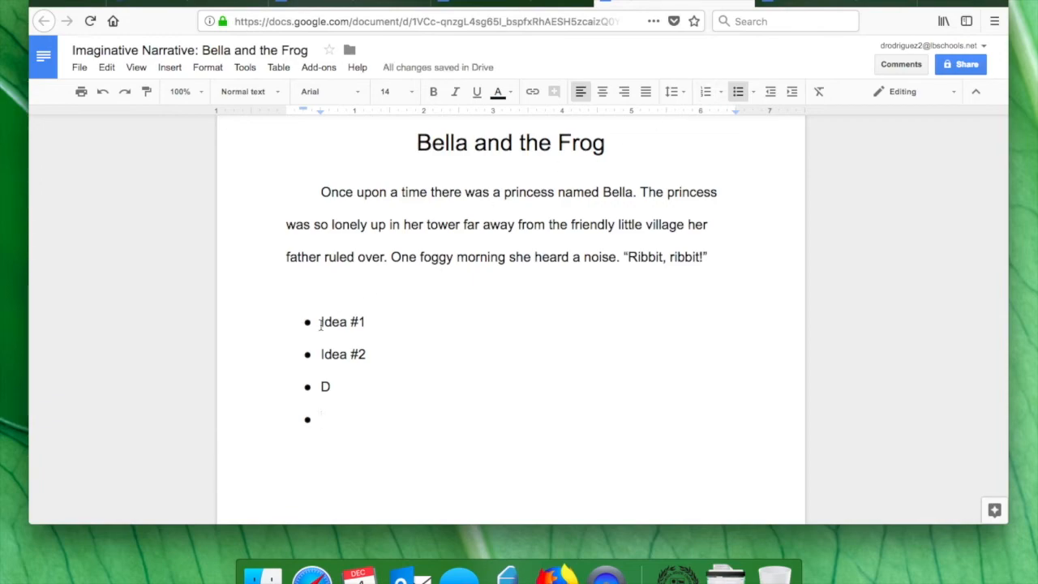
Replace the bulleted items with a numbered list reading "One", "Two" and "Three"
drag(321, 324, 322, 419)
key(BackSpace)
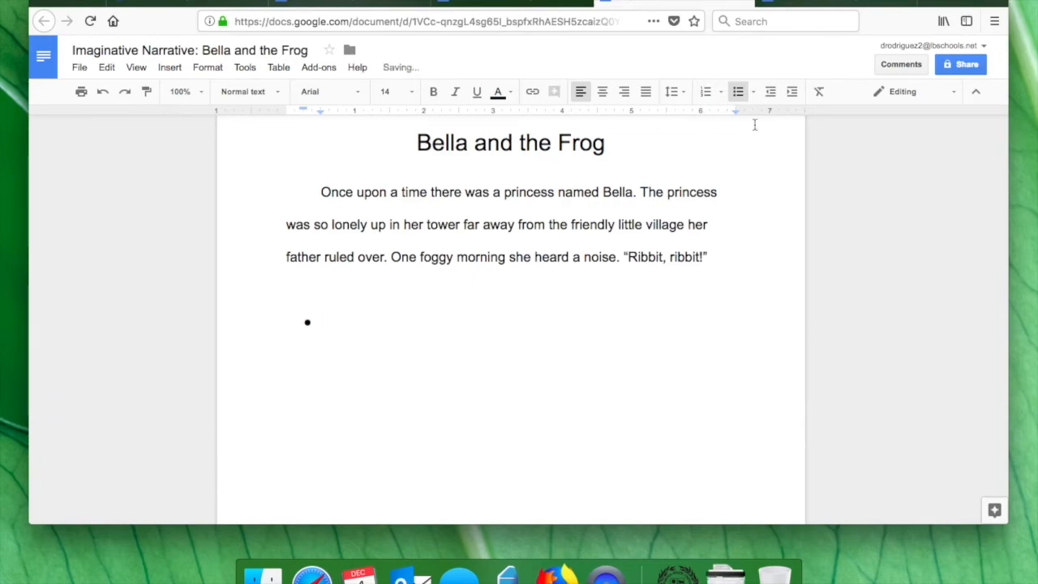
click(708, 93)
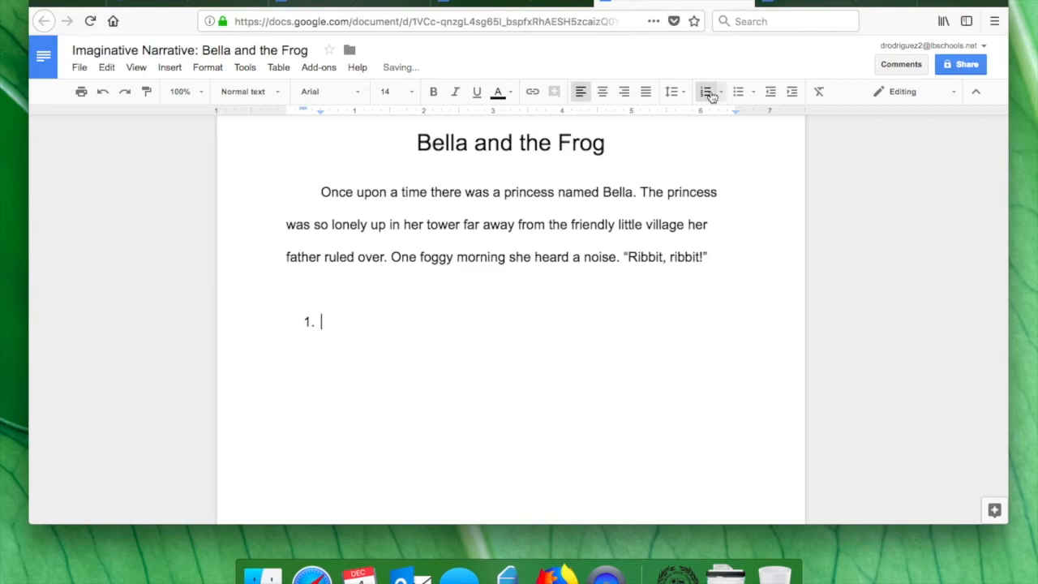
text(One)
key(Return)
text(Two)
key(Return)
text(T)
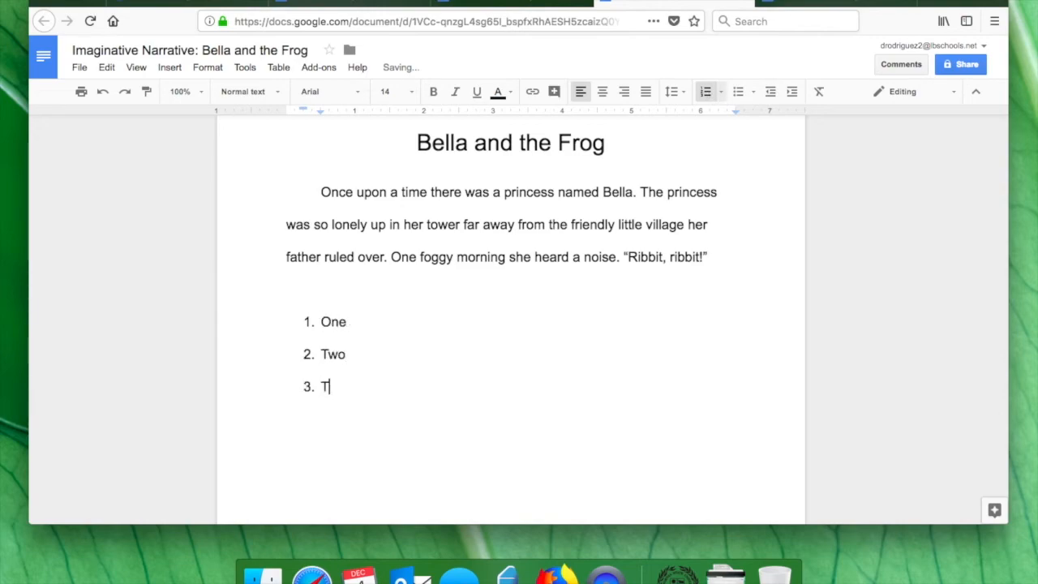
text(hree)
Delete the numbered list and the blank lines below the story paragraph
key(shift+Up)
key(shift+Up)
key(shift+Up)
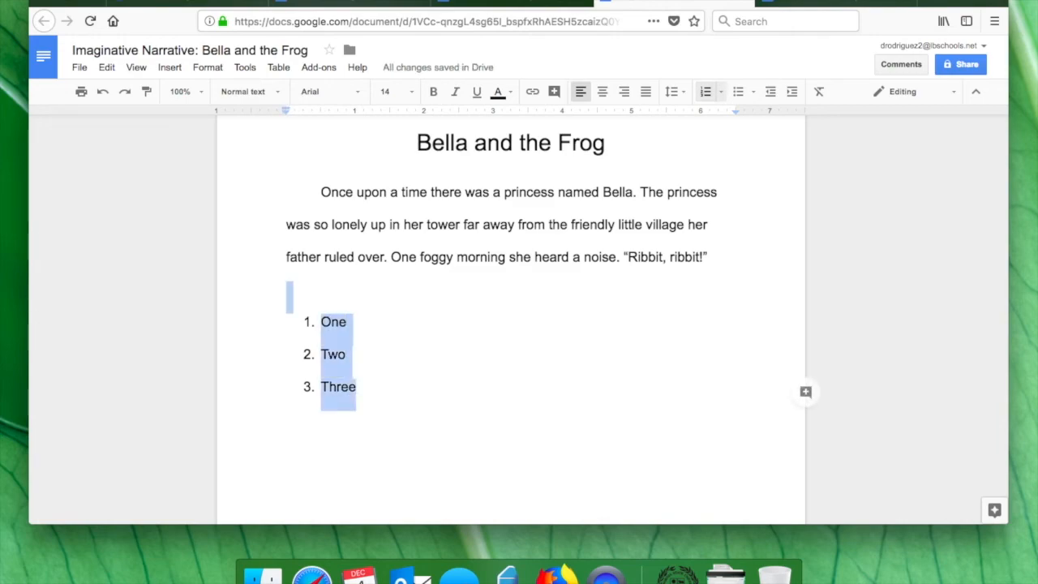
key(BackSpace)
key(BackSpace)
key(BackSpace)
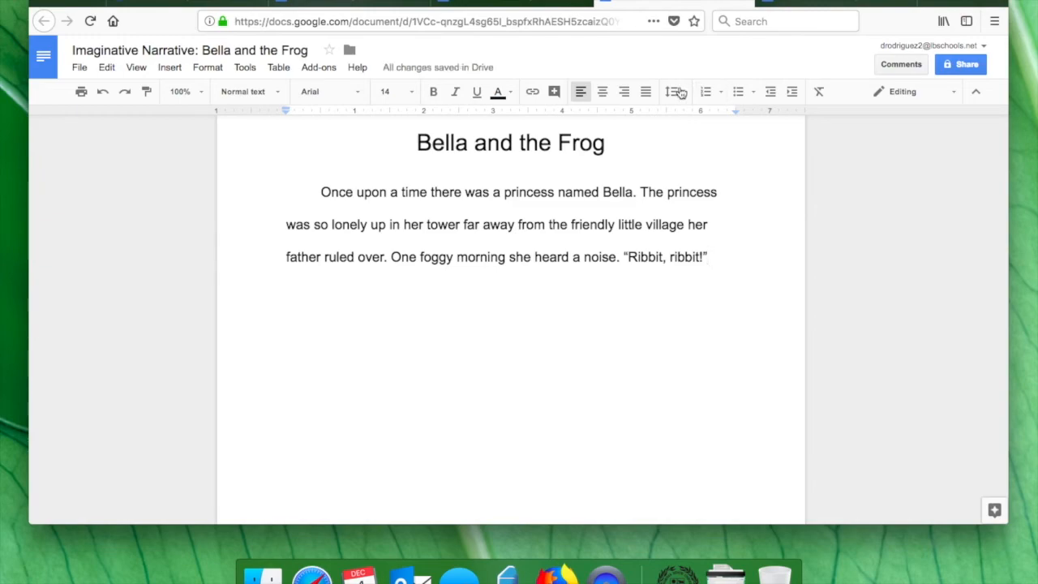
scroll(557, 187, up, 3)
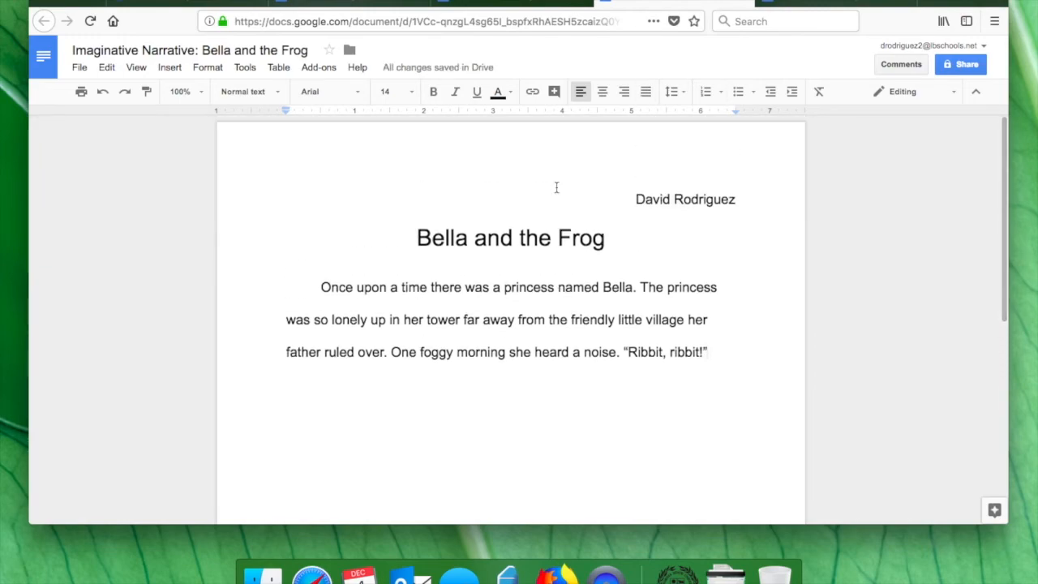